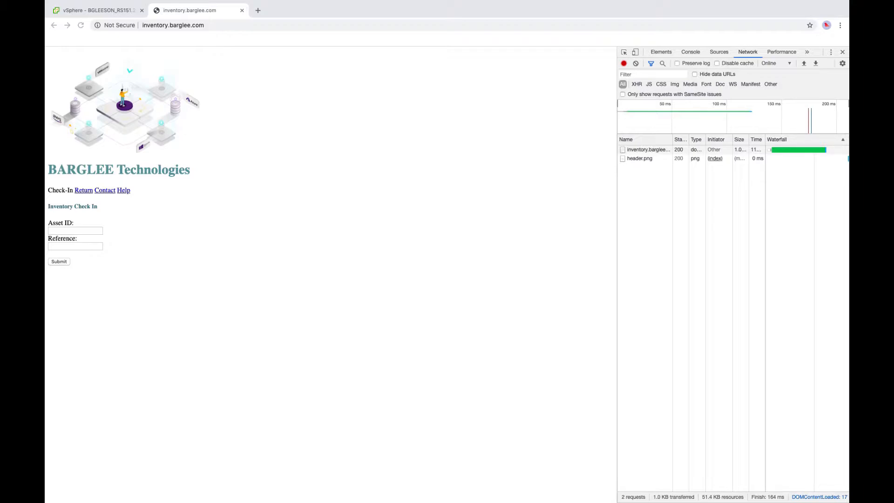
- Reload the inventory check-in page four times to compare its load times
{"action": "left_click", "coordinate": [81, 25]}
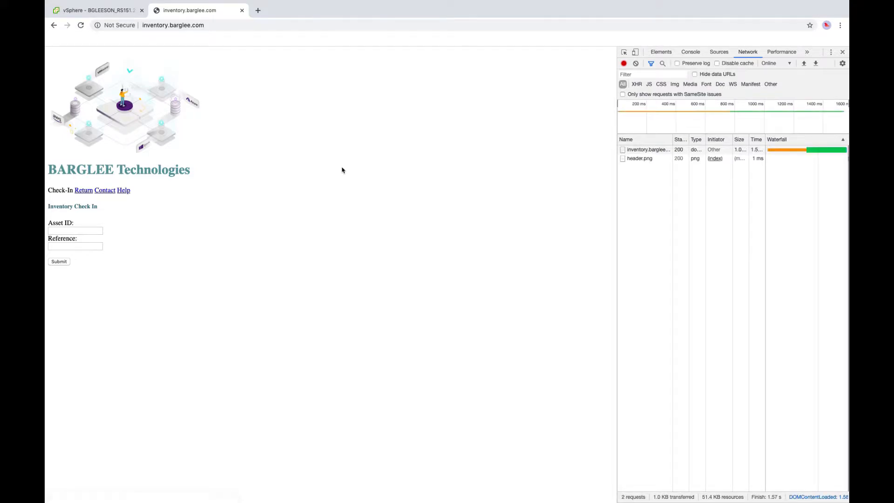
{"action": "left_click", "coordinate": [81, 26]}
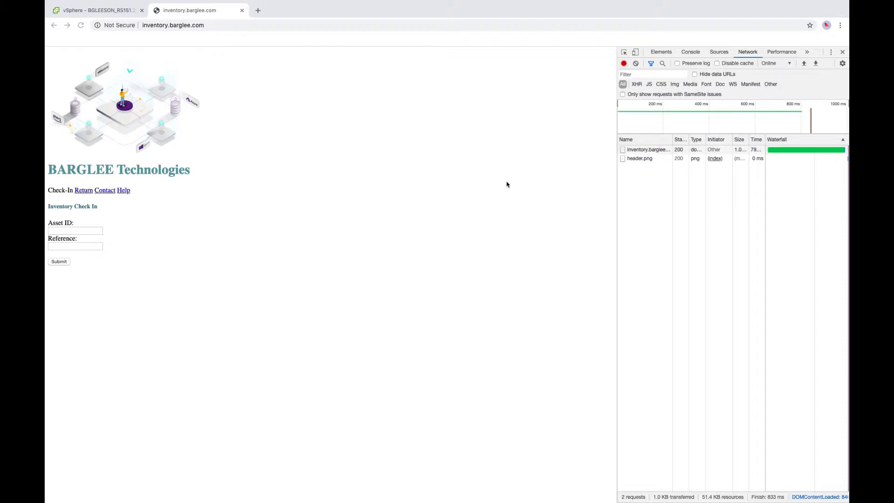
{"action": "left_click", "coordinate": [224, 65]}
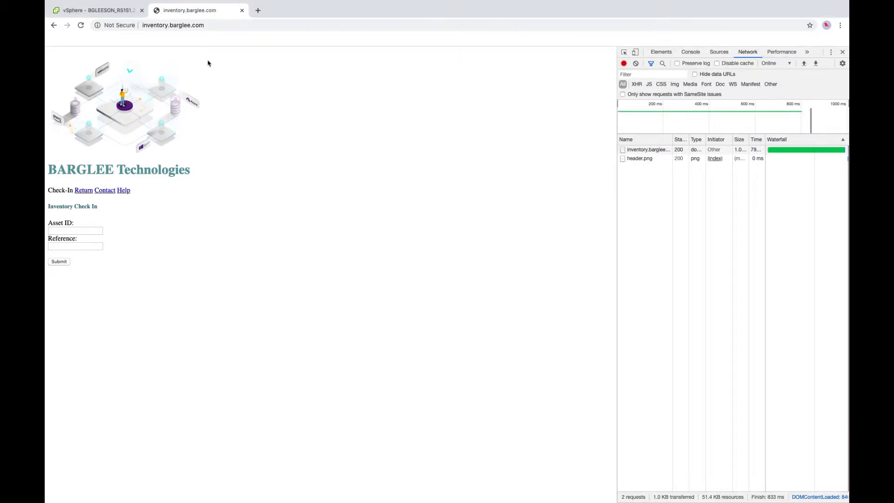
{"action": "left_click", "coordinate": [81, 26]}
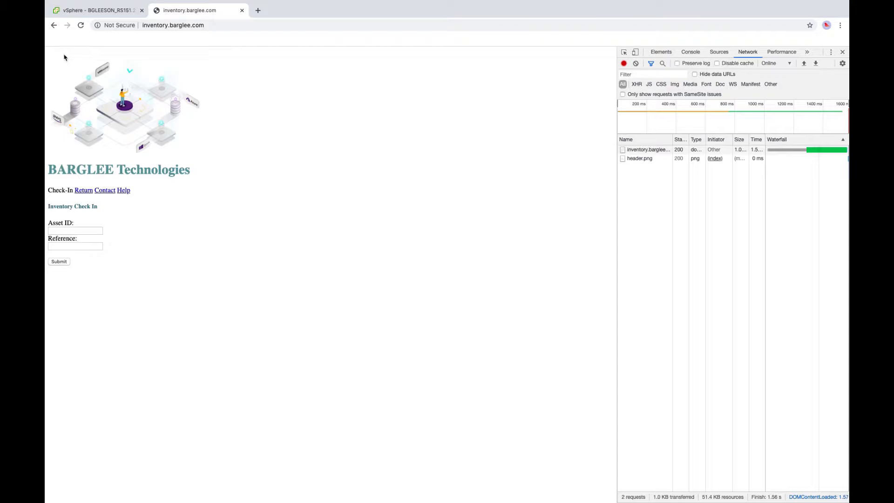
{"action": "left_click", "coordinate": [80, 26]}
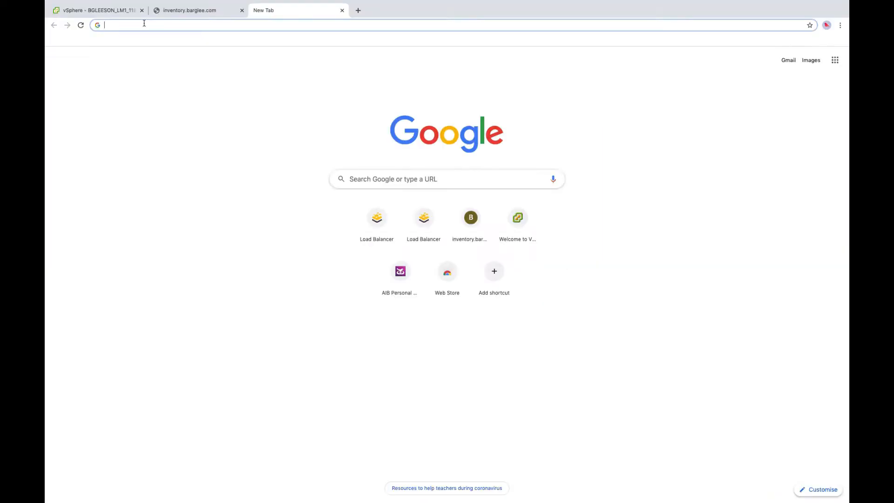
- Go to kemp.ax and start the Virtual LoadMaster trial download from Try or Buy
{"action": "type", "text": "kemp.ax"}
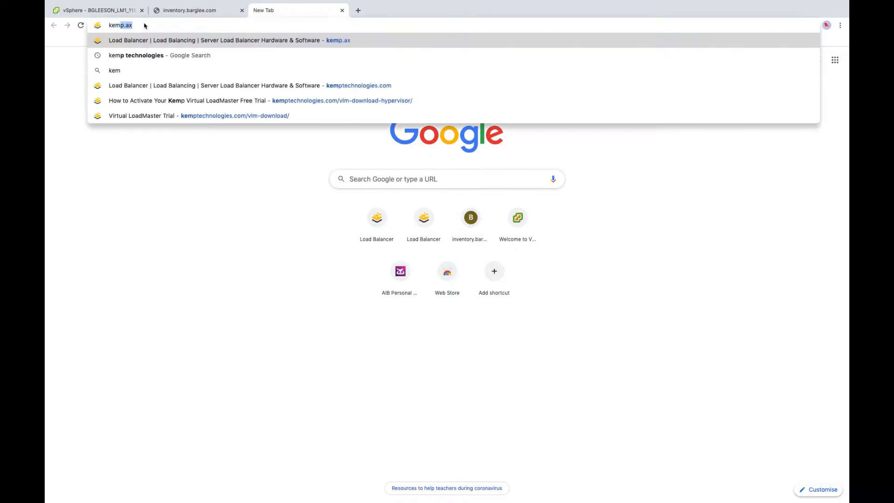
{"action": "key", "text": "Return"}
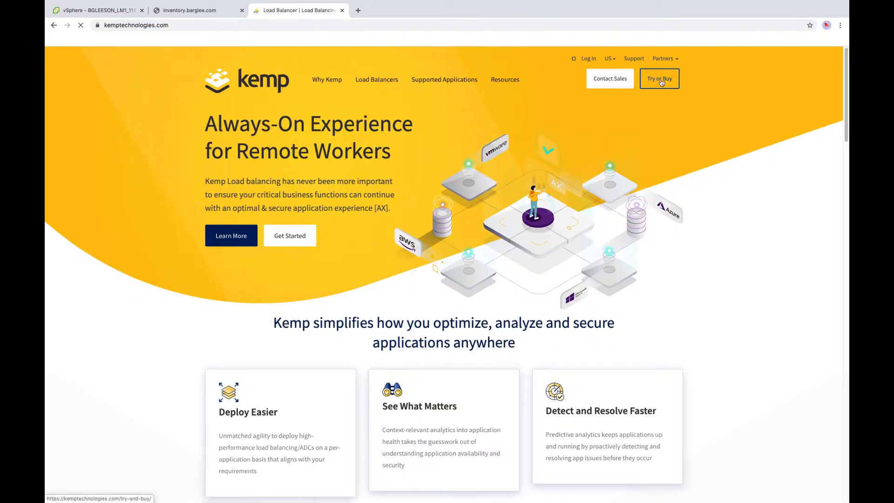
{"action": "left_click", "coordinate": [661, 81]}
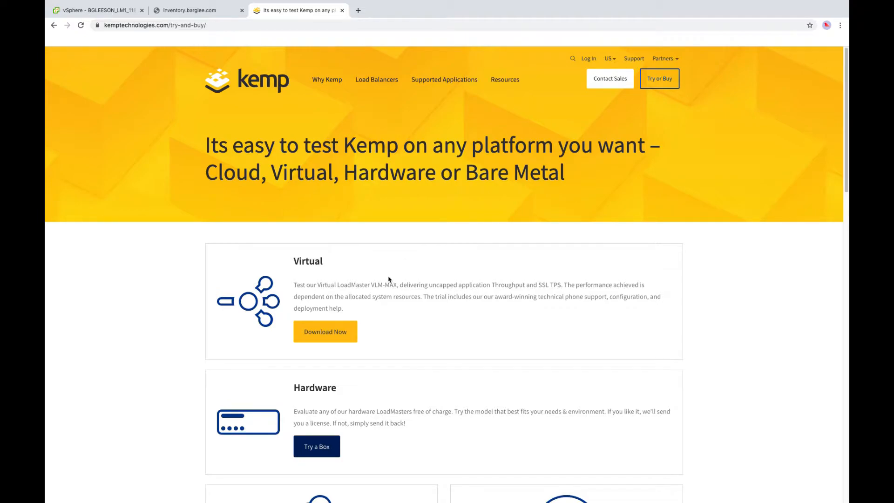
{"action": "left_click", "coordinate": [339, 334]}
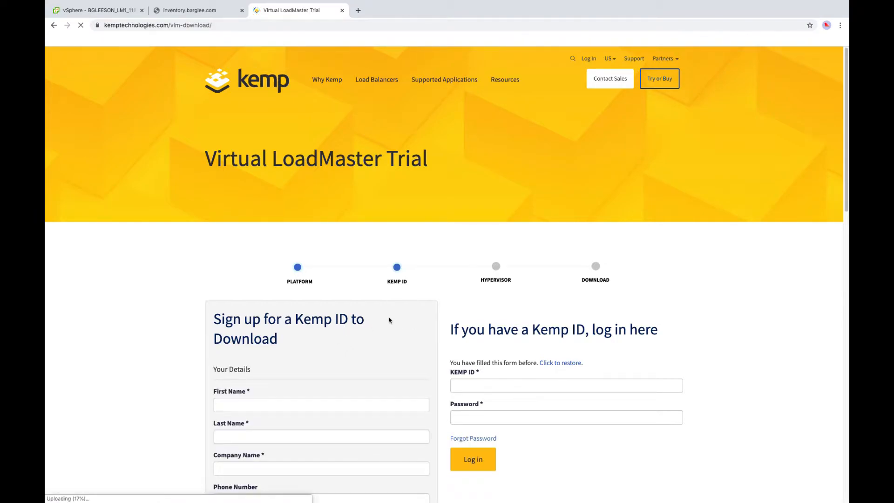
- Log in with the saved Kemp ID and the account password
{"action": "scroll", "coordinate": [398, 322], "scroll_direction": "down", "scroll_amount": 1}
{"action": "scroll", "coordinate": [398, 322], "scroll_direction": "down", "scroll_amount": 3}
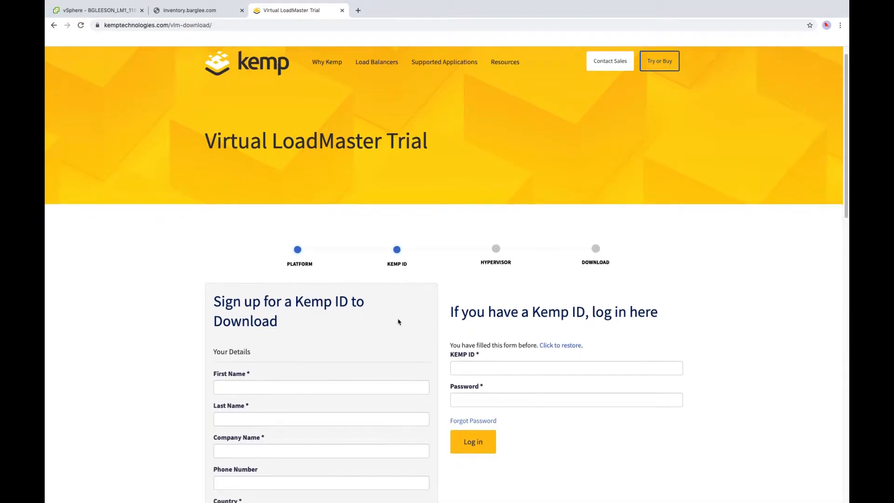
{"action": "left_click", "coordinate": [470, 345]}
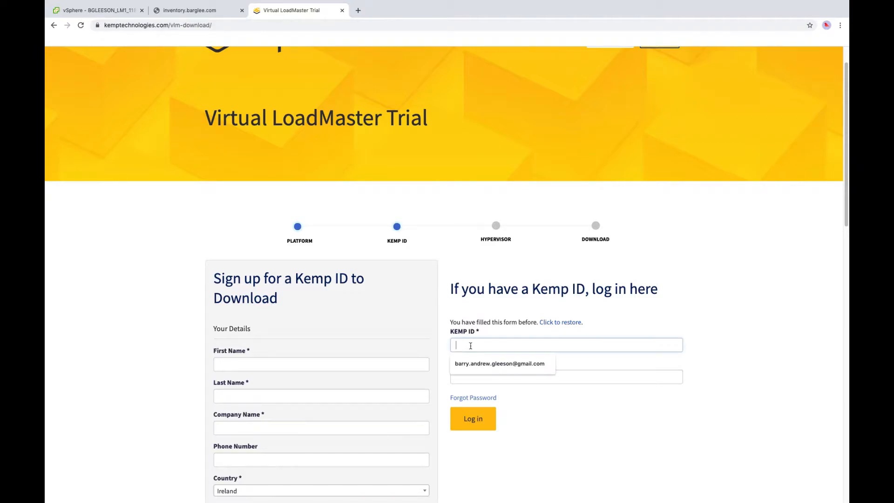
{"action": "left_click", "coordinate": [499, 364]}
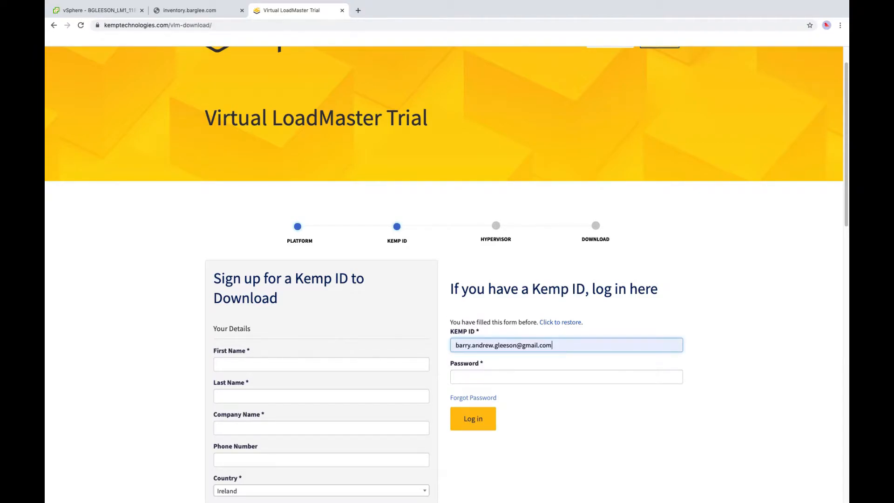
{"action": "left_click", "coordinate": [473, 376]}
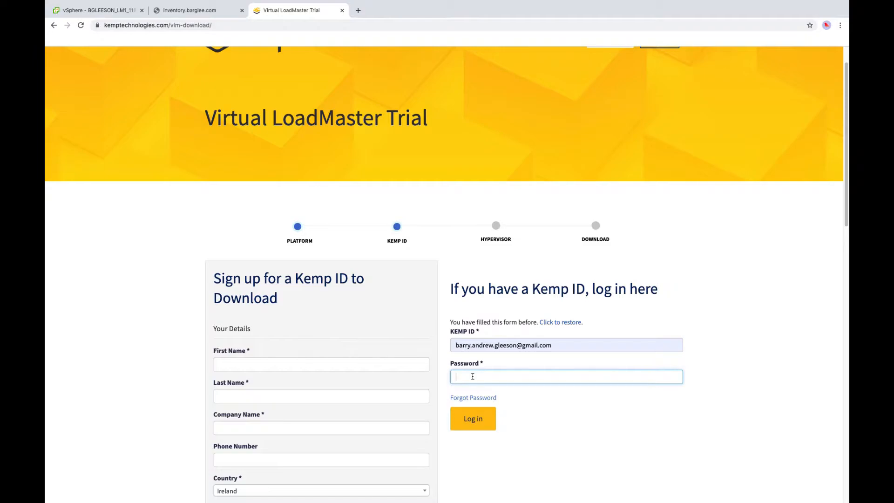
{"action": "type", "text": "••"}
{"action": "left_click", "coordinate": [480, 421]}
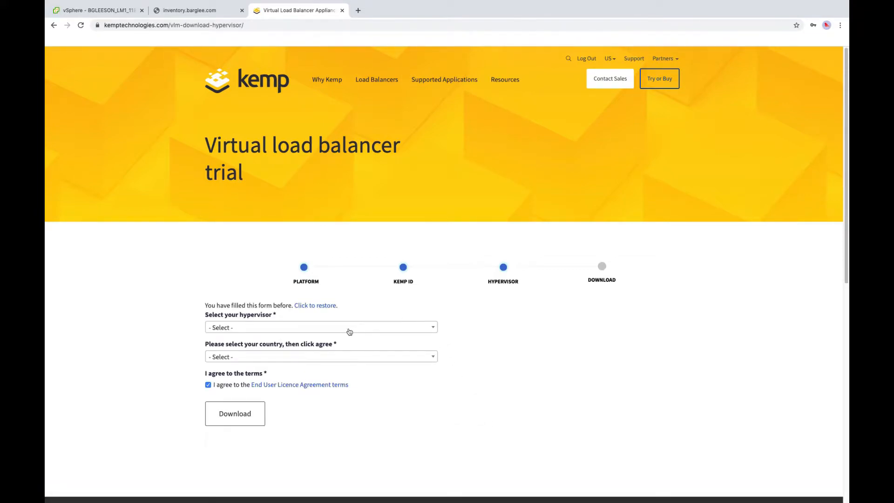
- Choose VMware (OVF) as the hypervisor and Ireland as the country
{"action": "left_click", "coordinate": [349, 329]}
{"action": "left_click", "coordinate": [290, 382]}
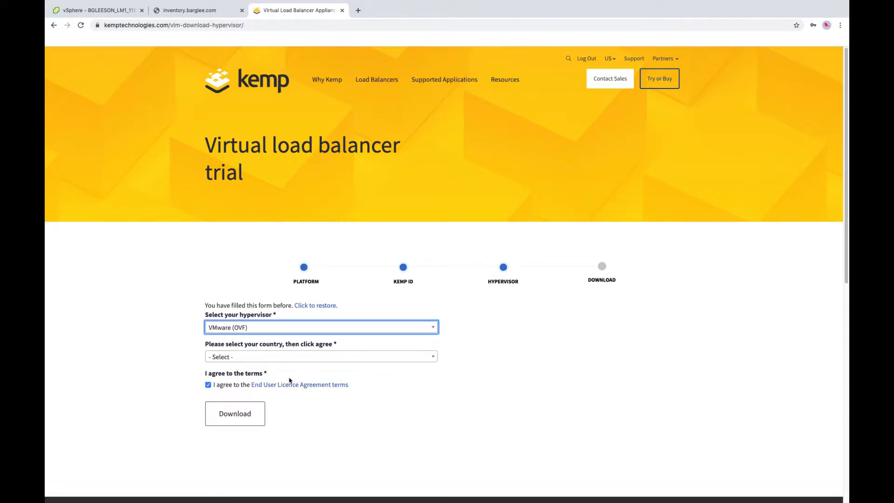
{"action": "left_click", "coordinate": [292, 356]}
{"action": "type", "text": "irel"}
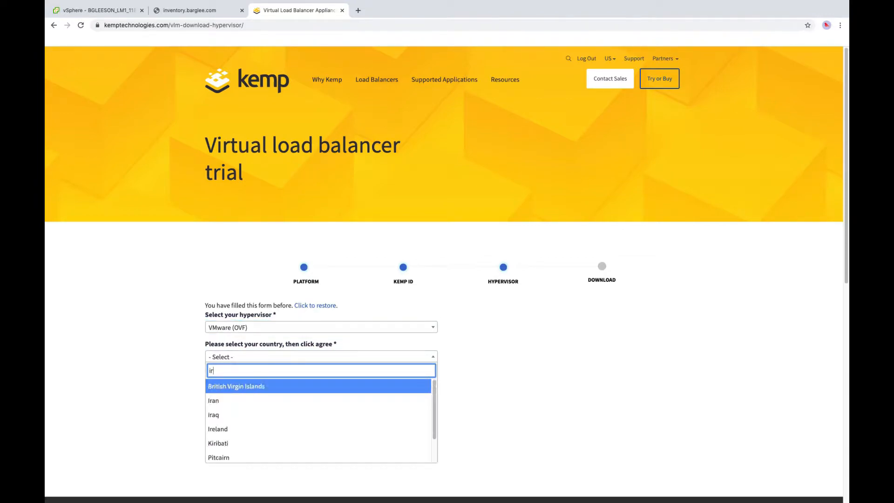
{"action": "left_click", "coordinate": [281, 387]}
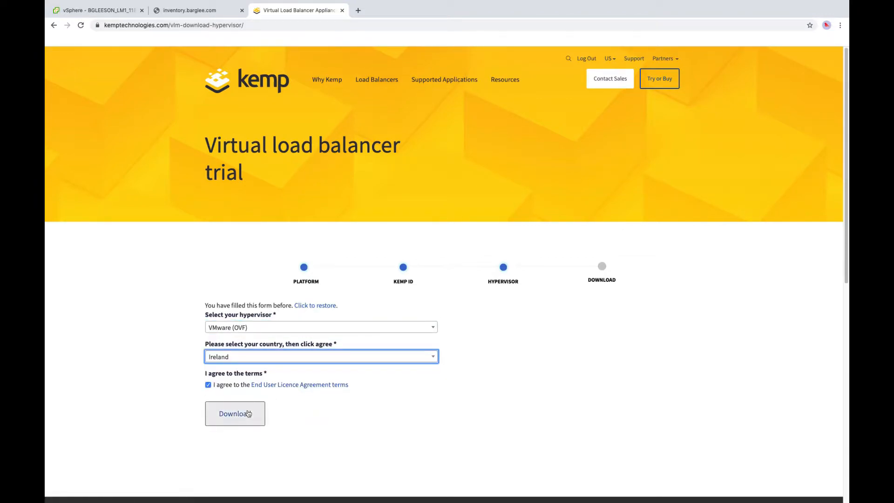
- Download the trial zip and show it in Finder
{"action": "left_click", "coordinate": [247, 415]}
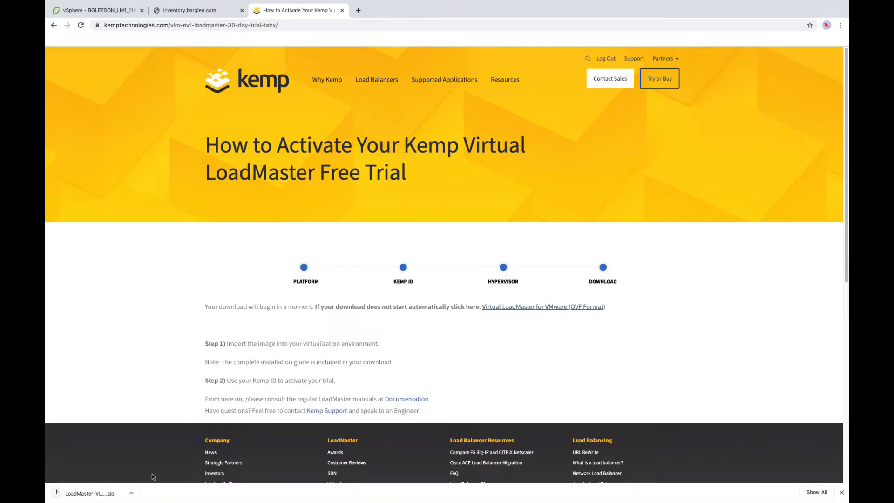
{"action": "left_click", "coordinate": [131, 495]}
{"action": "left_click", "coordinate": [159, 482]}
- Extract LoadMaster-VLM-VMware-OVF-64bit.zip with Archive Utility
{"action": "right_click", "coordinate": [326, 110]}
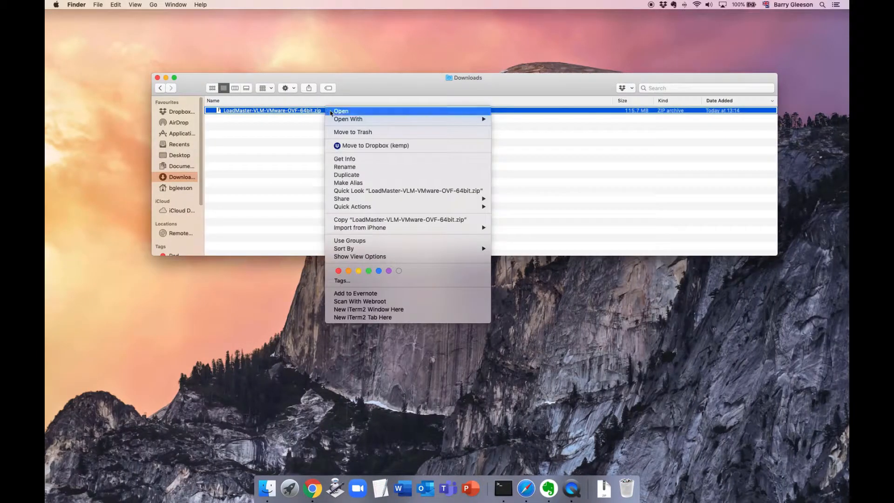
{"action": "mouse_move", "coordinate": [357, 120]}
{"action": "left_click", "coordinate": [517, 120]}
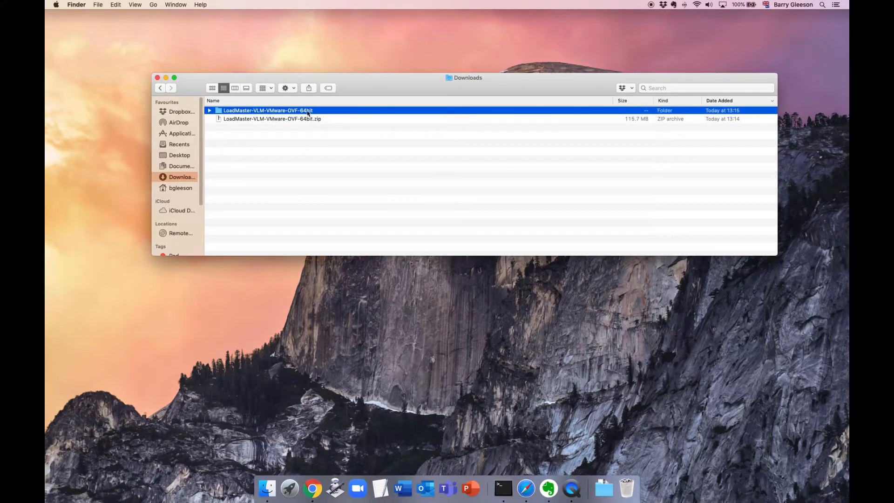
- Unzip the VMware VBox-OVF zip inside the extracted folder, then return to vSphere Client
{"action": "double_click", "coordinate": [307, 111]}
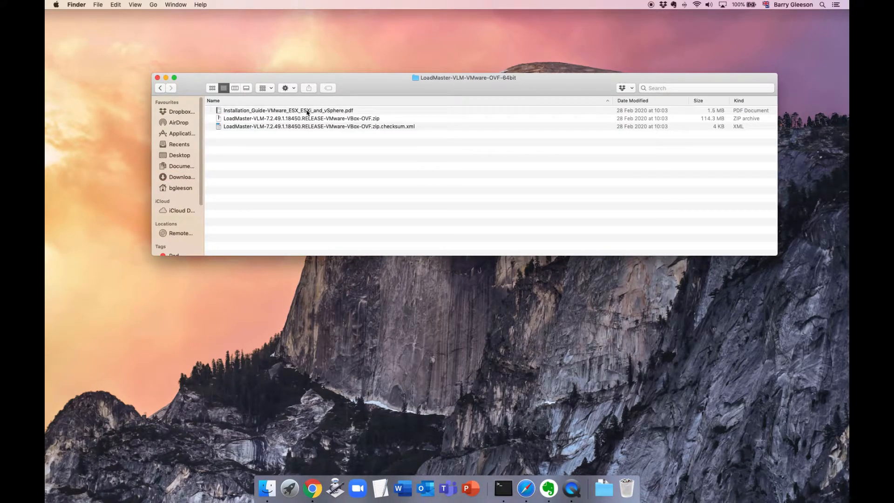
{"action": "left_click", "coordinate": [341, 119]}
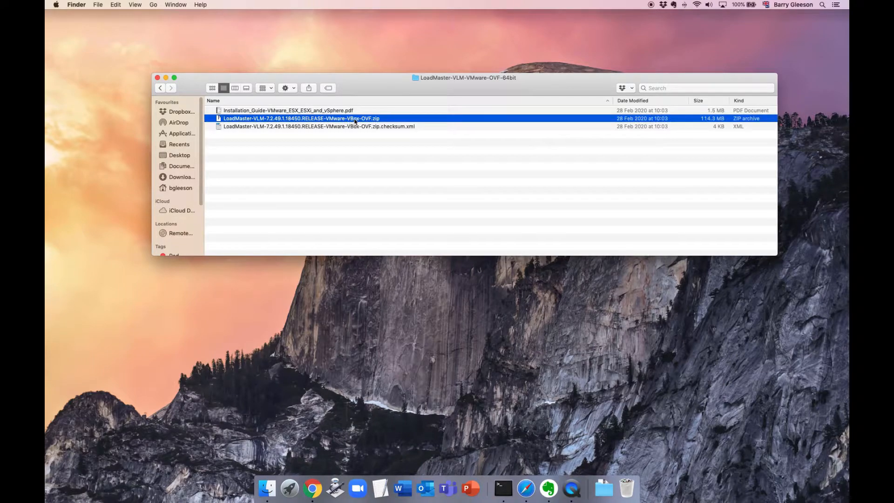
{"action": "right_click", "coordinate": [355, 120]}
{"action": "mouse_move", "coordinate": [558, 130]}
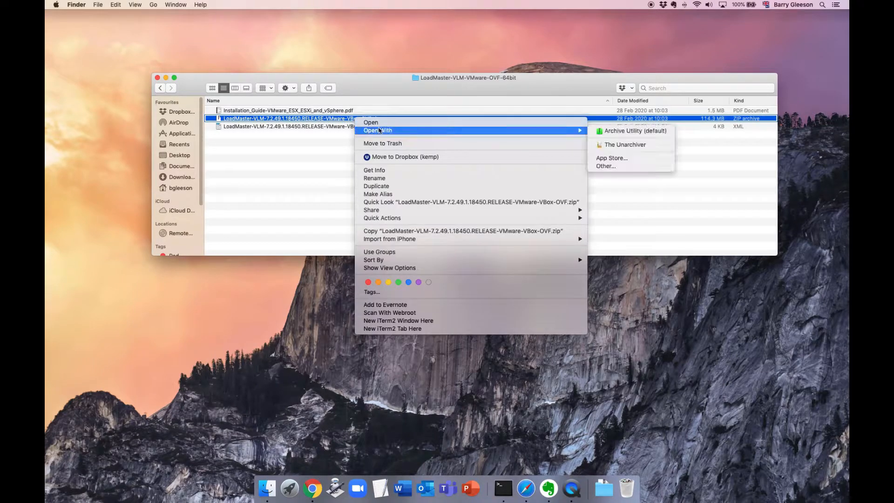
{"action": "left_click", "coordinate": [619, 132]}
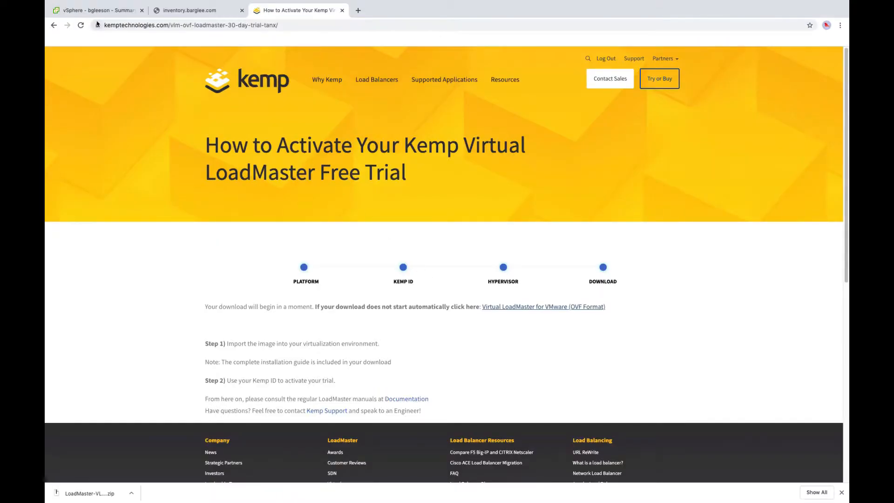
{"action": "left_click", "coordinate": [83, 11]}
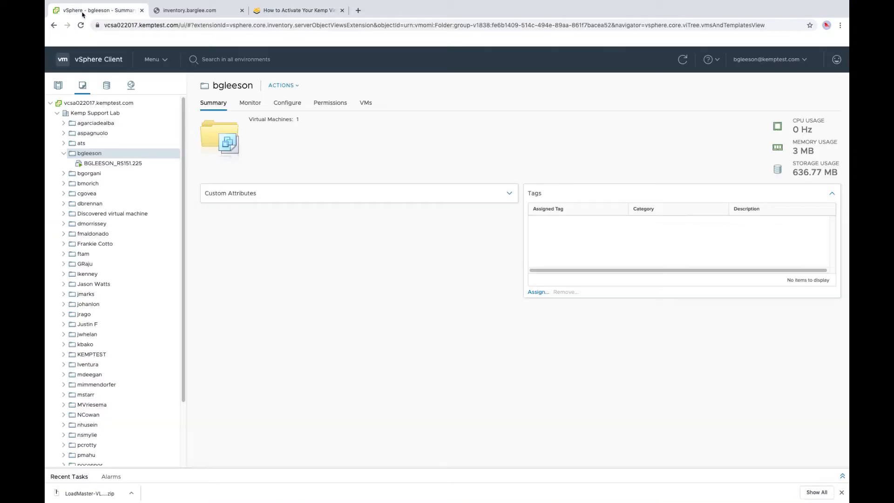
- Start an OVF deployment into the bgleeson folder using the LoadMaster .ovf and .vmdk files
{"action": "right_click", "coordinate": [102, 155]}
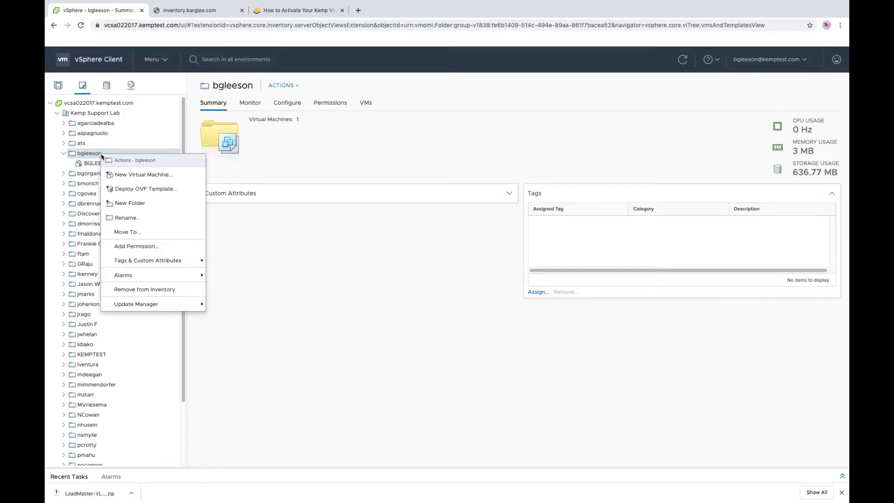
{"action": "left_click", "coordinate": [139, 190]}
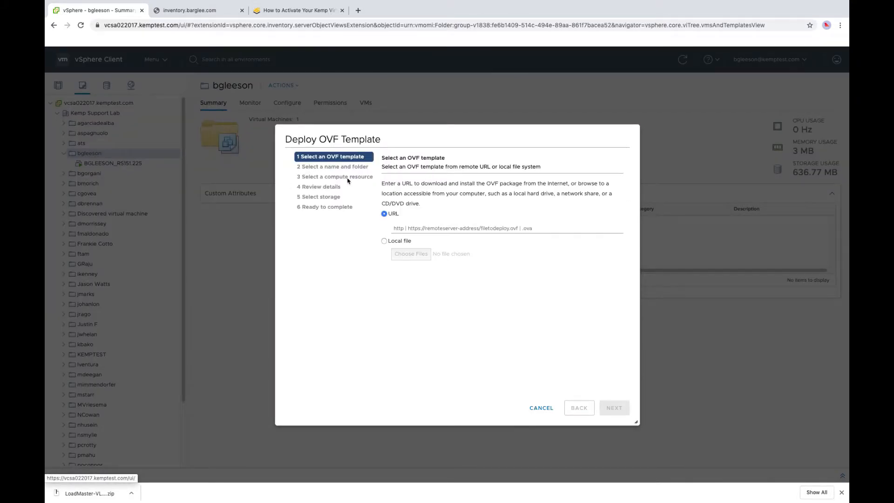
{"action": "left_click", "coordinate": [385, 241]}
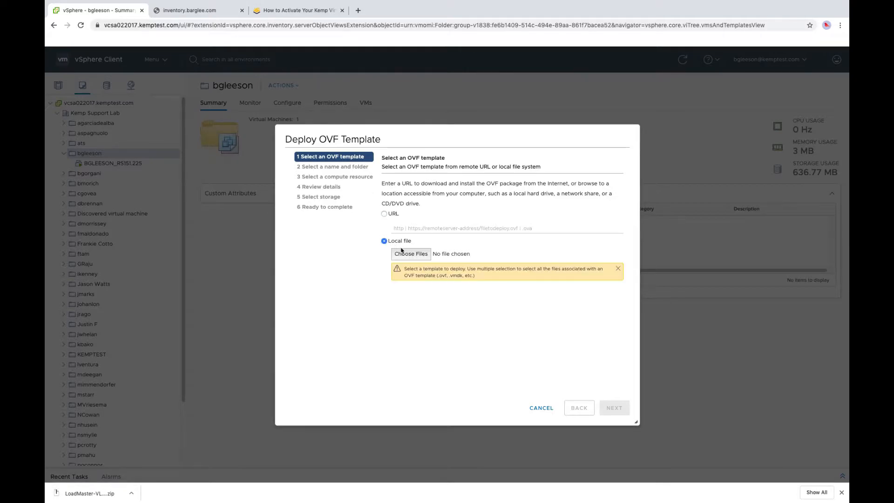
{"action": "left_click", "coordinate": [413, 254]}
{"action": "left_click_drag", "start_coordinate": [475, 43], "coordinate": [373, 83]}
{"action": "left_click", "coordinate": [601, 305]}
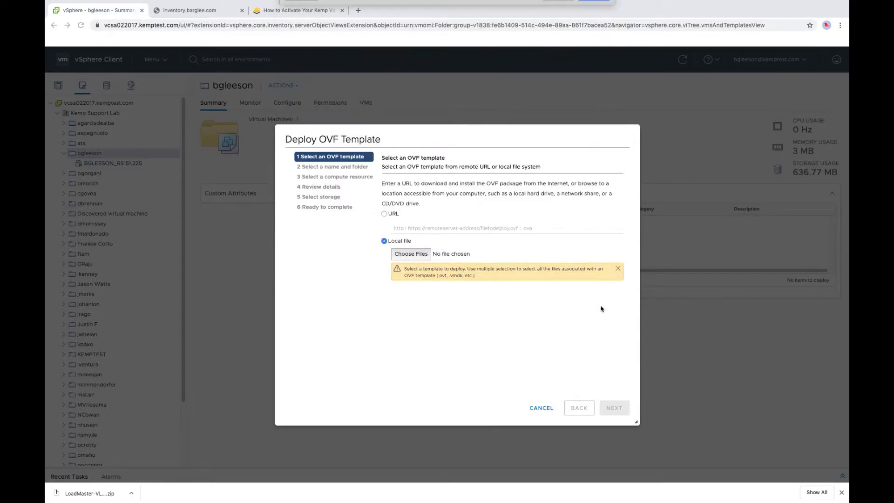
{"action": "left_click", "coordinate": [612, 407]}
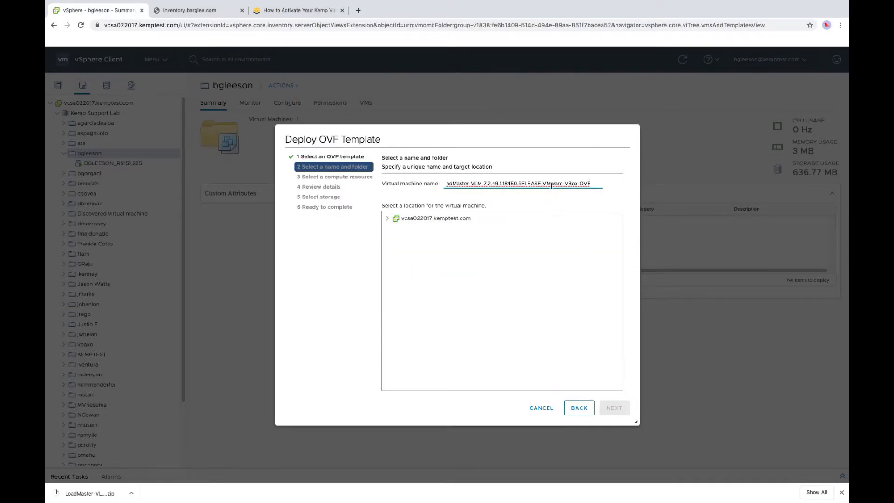
{"action": "triple_click", "coordinate": [552, 185]}
{"action": "type", "text": "BGLEESON_LM_151.60"}
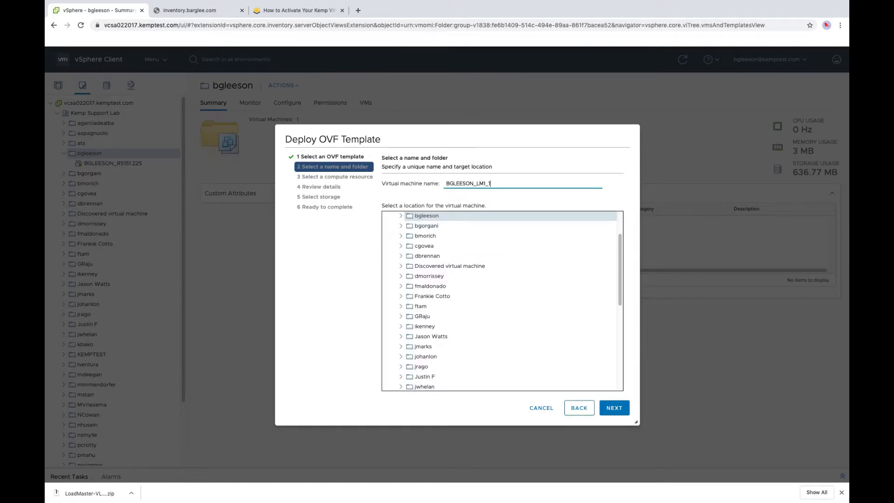
{"action": "left_click", "coordinate": [617, 409]}
{"action": "left_click", "coordinate": [615, 408]}
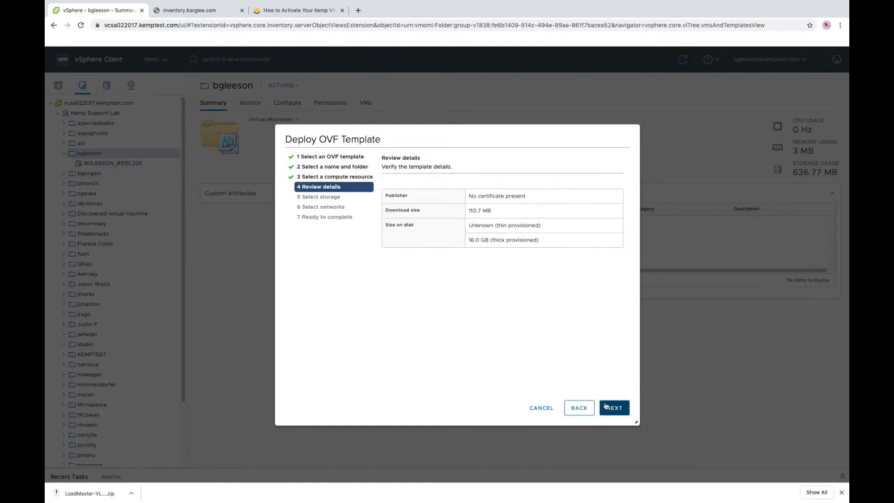
{"action": "left_click", "coordinate": [613, 408]}
{"action": "left_click", "coordinate": [613, 410]}
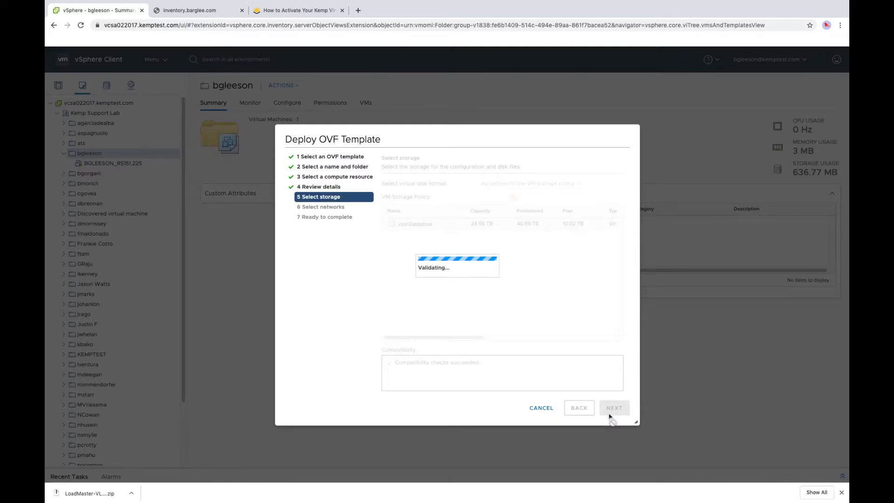
{"action": "left_click", "coordinate": [531, 215]}
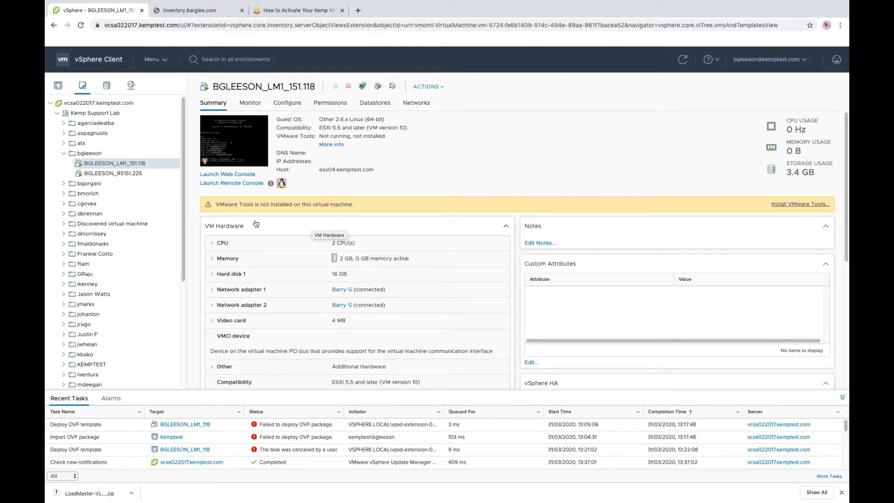
- Open the VM's web console and log in to the appliance as bal with the default password
{"action": "left_click", "coordinate": [143, 164]}
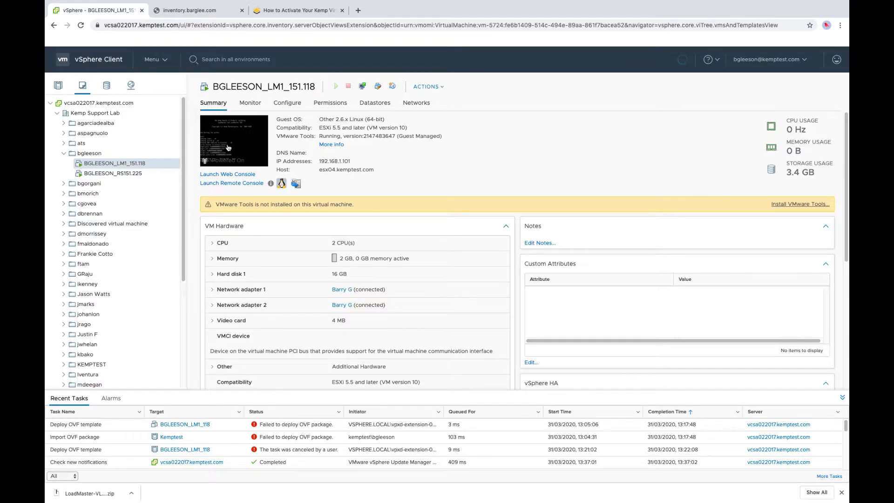
{"action": "left_click", "coordinate": [229, 148]}
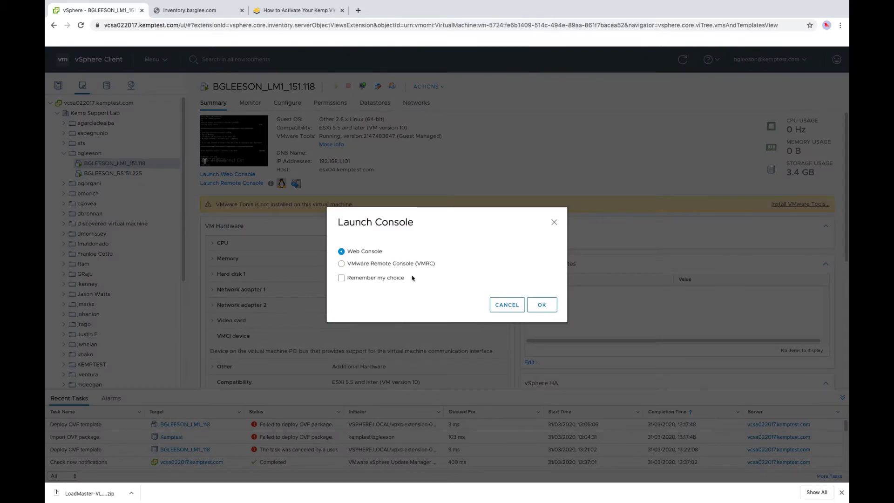
{"action": "left_click", "coordinate": [543, 306]}
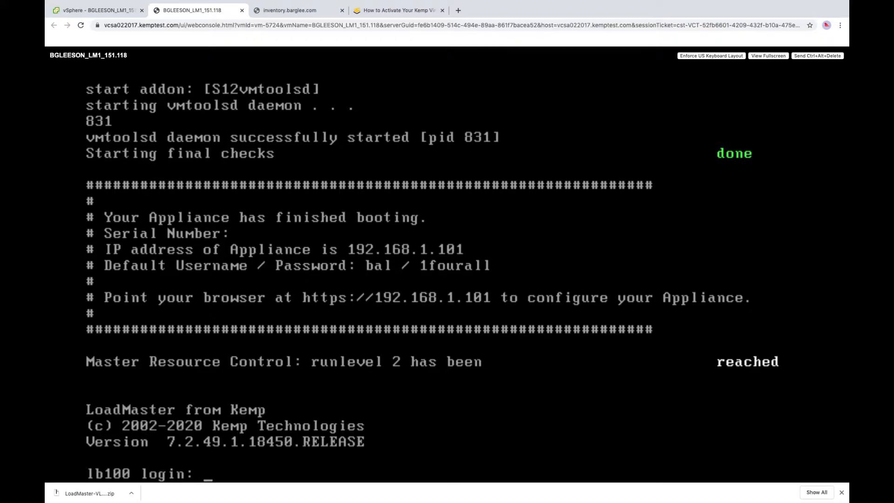
{"action": "type", "text": "bal"}
{"action": "key", "text": "Return"}
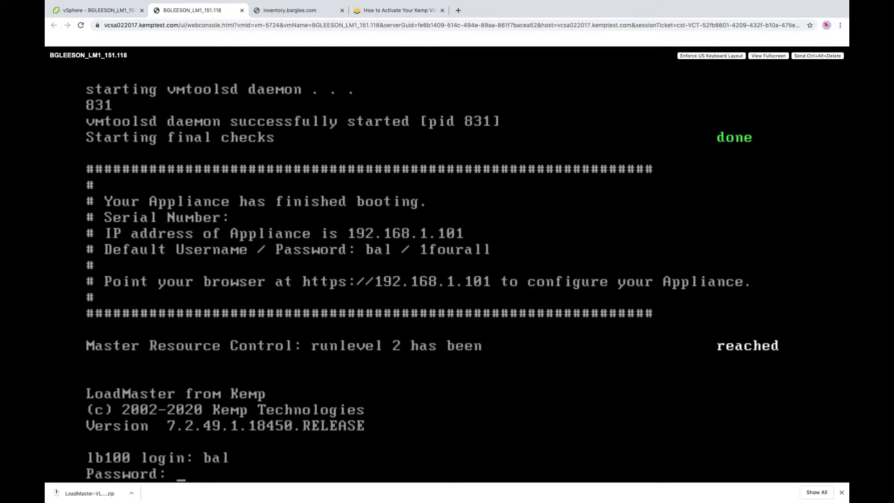
{"action": "key", "text": "Return"}
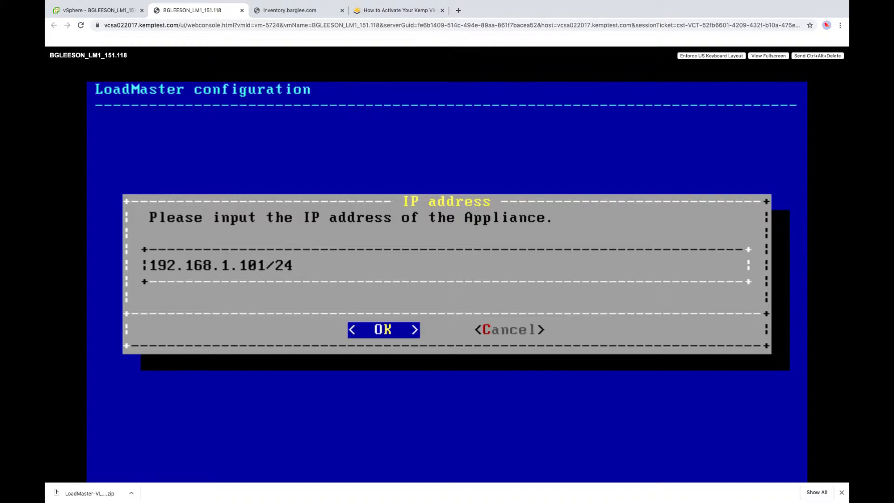
- Change the appliance IP address to 10.1.151.118/24
{"action": "key", "text": "Left"}
{"action": "key", "text": "Left"}
{"action": "key", "text": "Left"}
{"action": "key", "text": "Left"}
{"action": "key", "text": "Left"}
{"action": "key", "text": "Left"}
{"action": "key", "text": "Left"}
{"action": "key", "text": "Left"}
{"action": "key", "text": "Left"}
{"action": "key", "text": "Left"}
{"action": "key", "text": "Left"}
{"action": "key", "text": "Left"}
{"action": "key", "text": "Left"}
{"action": "key", "text": "Left"}
{"action": "key", "text": "BackSpace"}
{"action": "key", "text": "BackSpace"}
{"action": "type", "text": "0"}
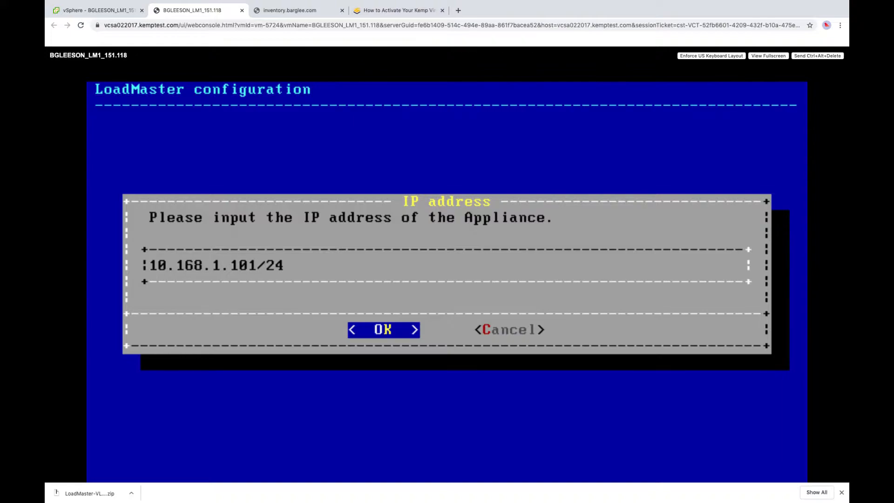
{"action": "type", "text": ".1.15"}
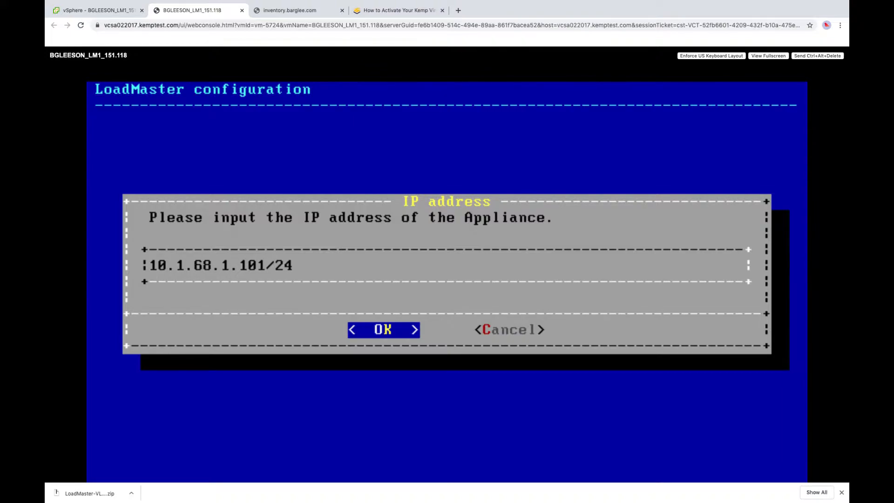
{"action": "type", "text": "1.118"}
{"action": "key", "text": "Delete"}
{"action": "key", "text": "Delete"}
{"action": "key", "text": "Delete"}
{"action": "key", "text": "Delete"}
{"action": "key", "text": "Delete"}
{"action": "key", "text": "Delete"}
{"action": "key", "text": "Delete"}
{"action": "key", "text": "Delete"}
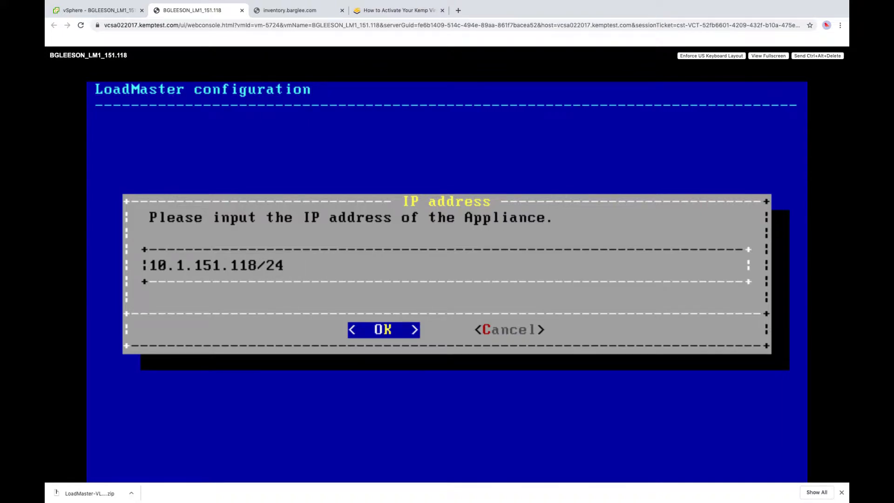
{"action": "key", "text": "Return"}
- Set gateway 10.1.151.2 and name server 8.8.8.8, leaving the HTTP(S) proxy empty
{"action": "key", "text": "BackSpace"}
{"action": "type", "text": "2"}
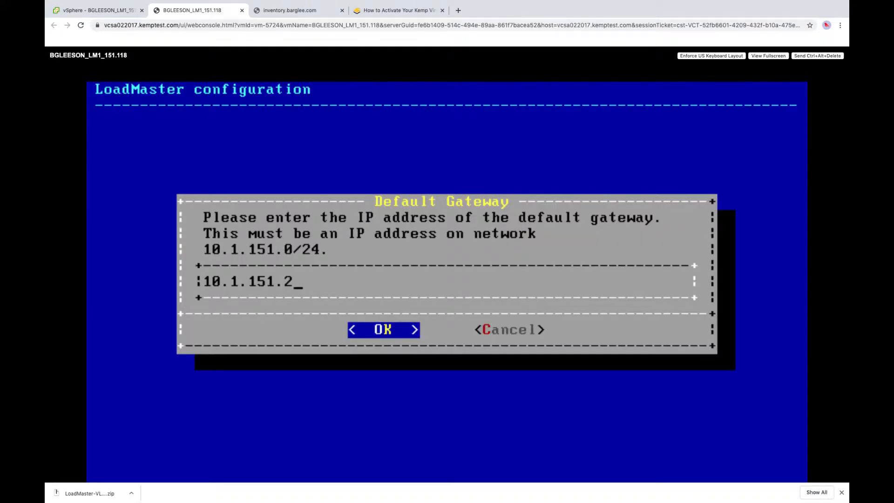
{"action": "key", "text": "Return"}
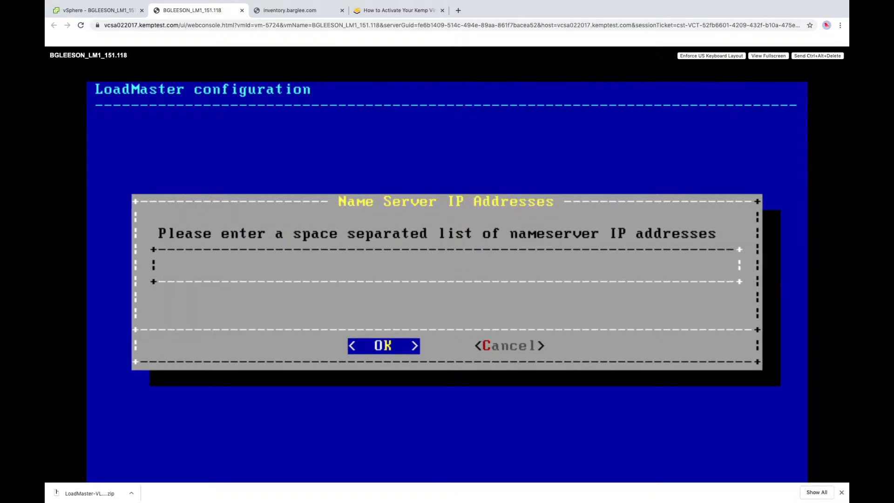
{"action": "type", "text": "8.8.8.8"}
{"action": "key", "text": "Return"}
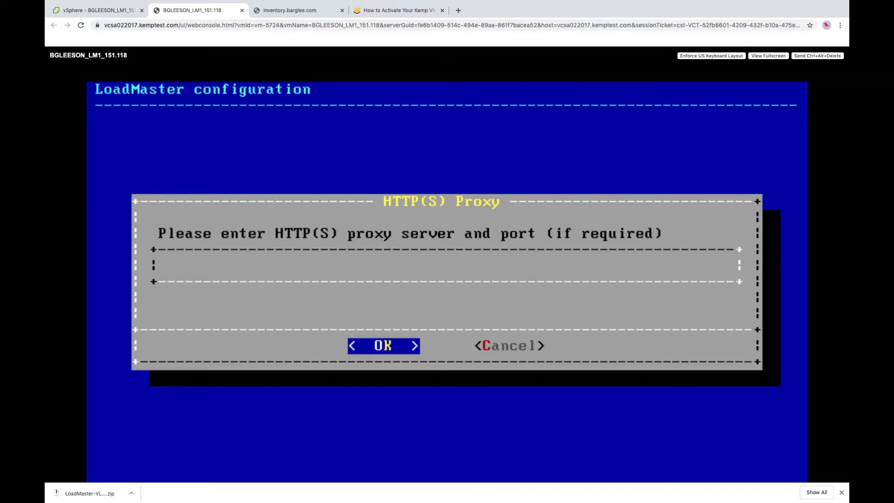
{"action": "key", "text": "Return"}
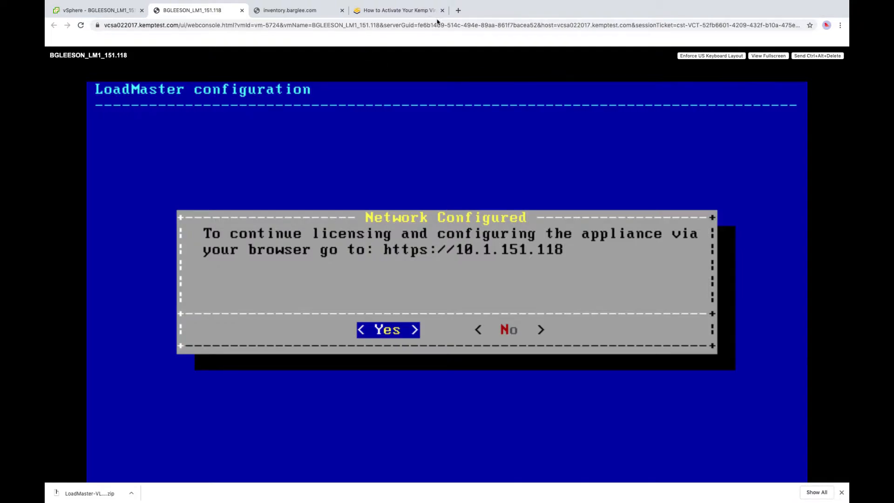
{"action": "left_click", "coordinate": [458, 10]}
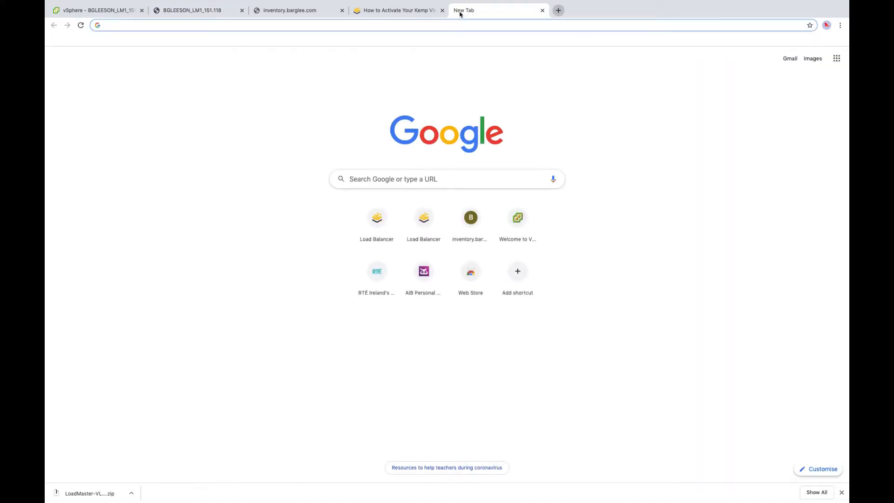
{"action": "type", "text": "https://"}
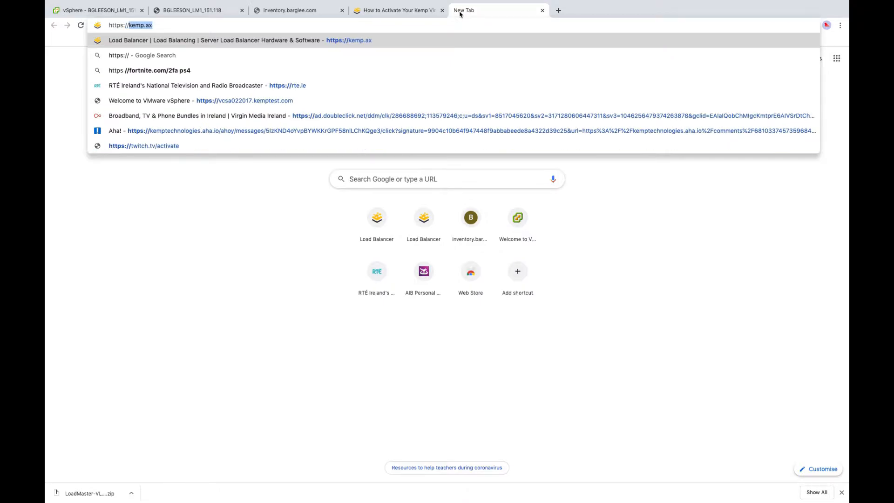
{"action": "type", "text": "10.1.151.118"}
{"action": "key", "text": "Return"}
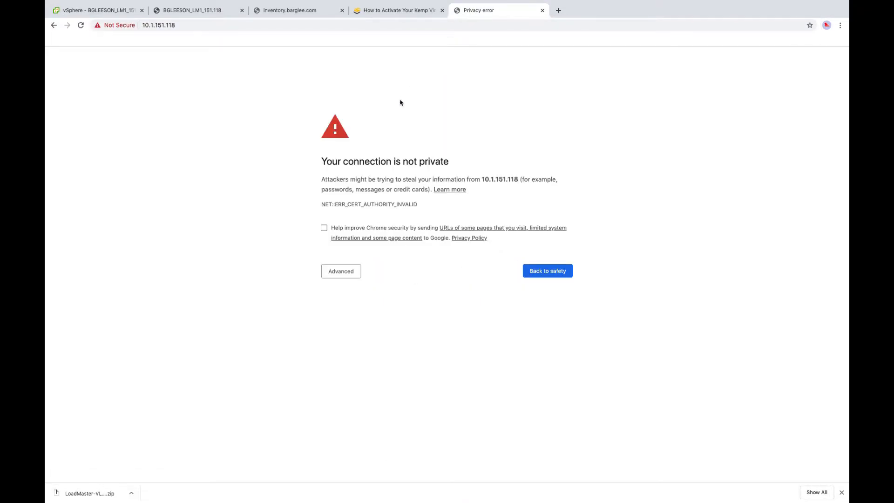
{"action": "left_click", "coordinate": [357, 271]}
{"action": "left_click", "coordinate": [362, 335]}
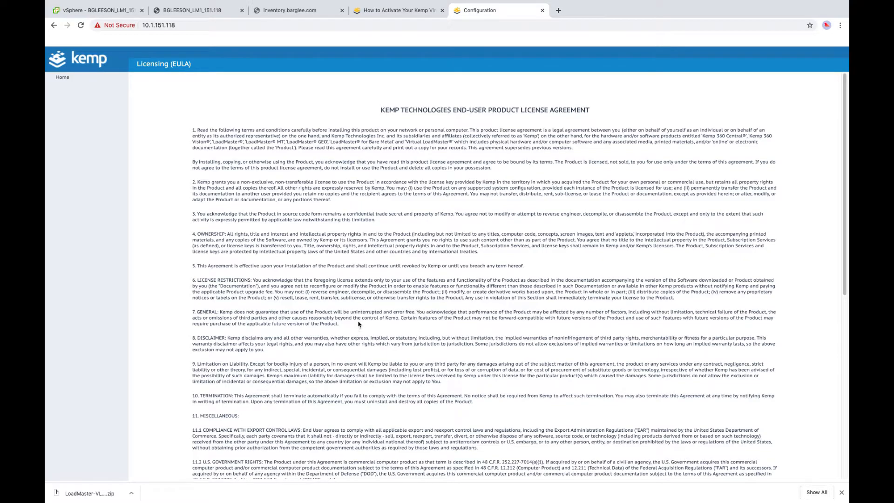
{"action": "scroll", "coordinate": [352, 318], "scroll_direction": "down", "scroll_amount": 10}
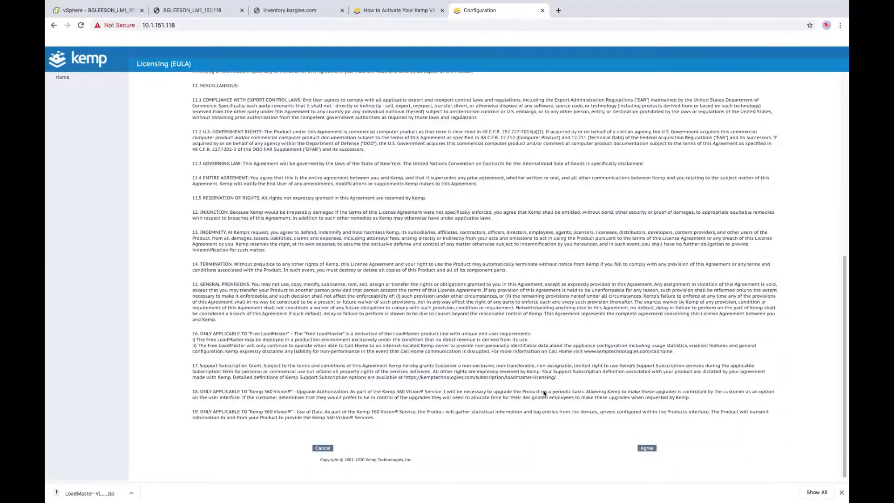
{"action": "left_click", "coordinate": [647, 448]}
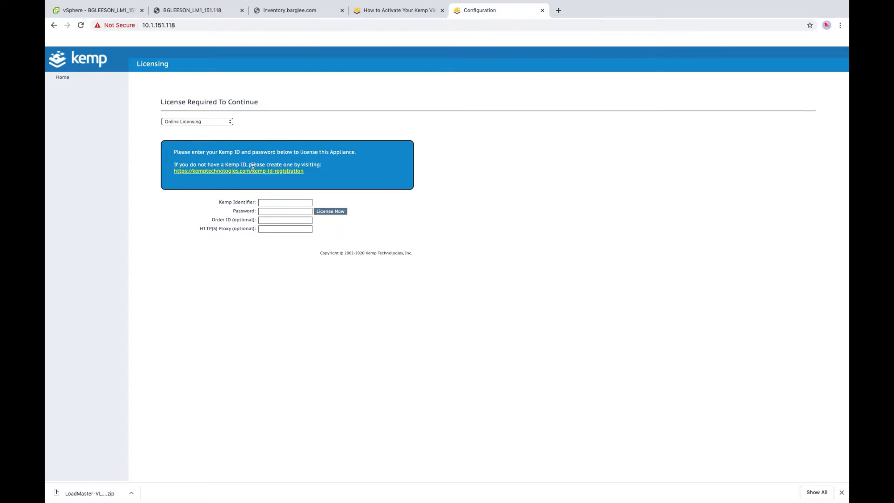
- Enter the Kemp ID and password, apply the VLM-MAX temporary licence and acknowledge the trial notice
{"action": "left_click", "coordinate": [274, 203]}
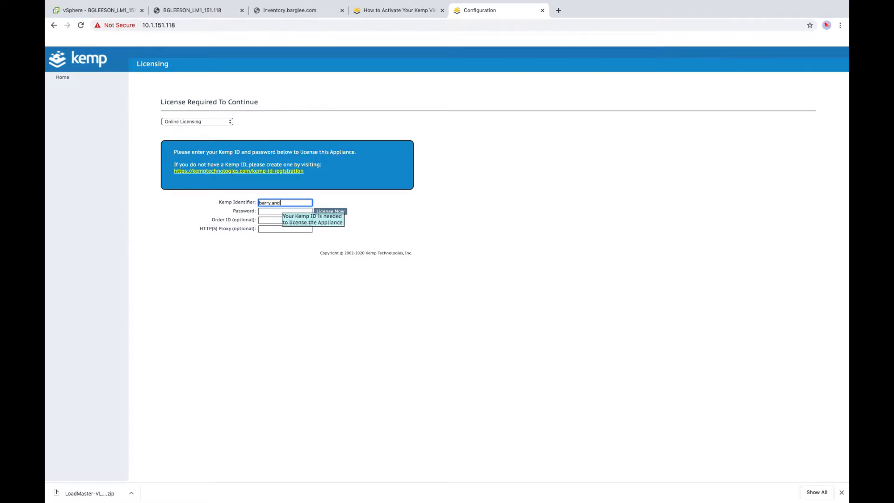
{"action": "key", "text": "Tab"}
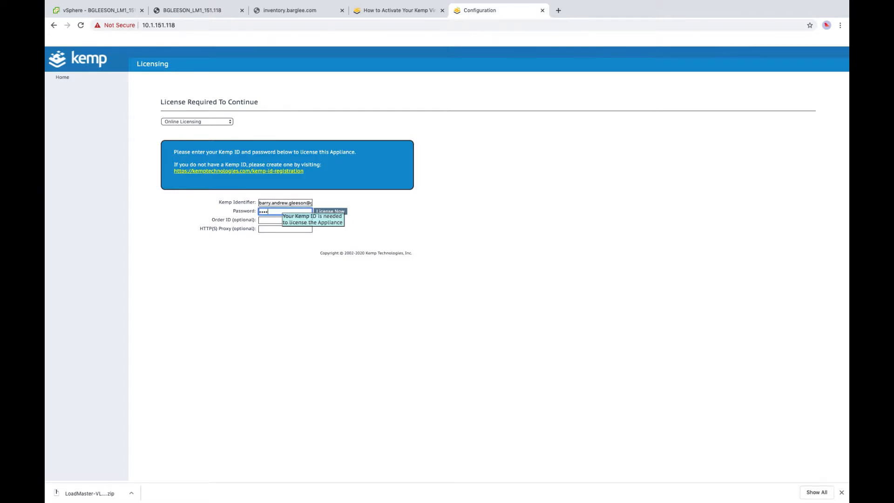
{"action": "left_click", "coordinate": [344, 212]}
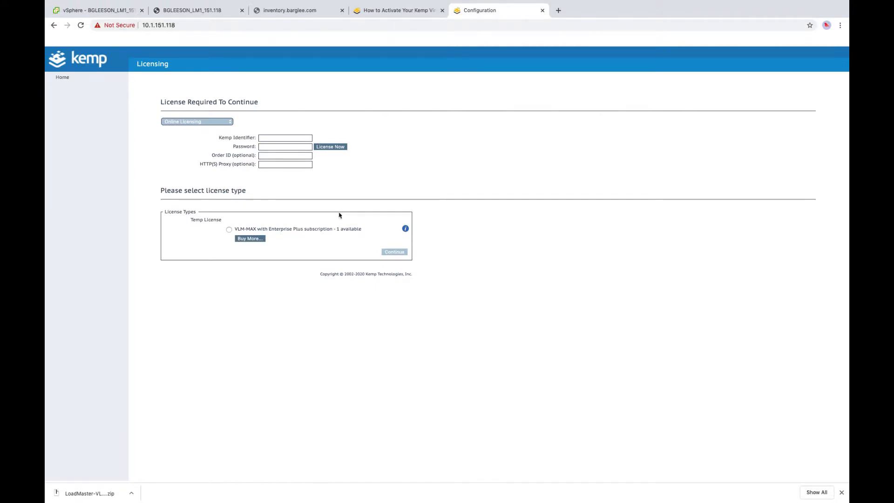
{"action": "left_click", "coordinate": [228, 230]}
{"action": "left_click", "coordinate": [394, 252]}
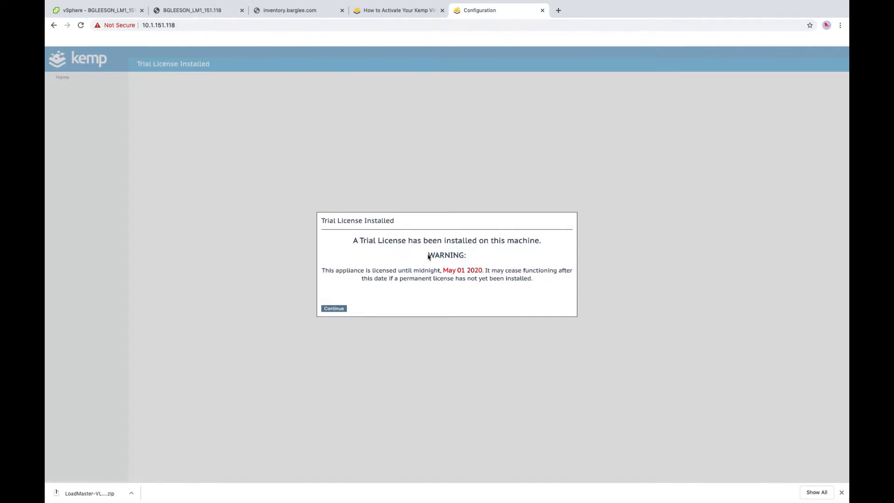
{"action": "left_click", "coordinate": [343, 309]}
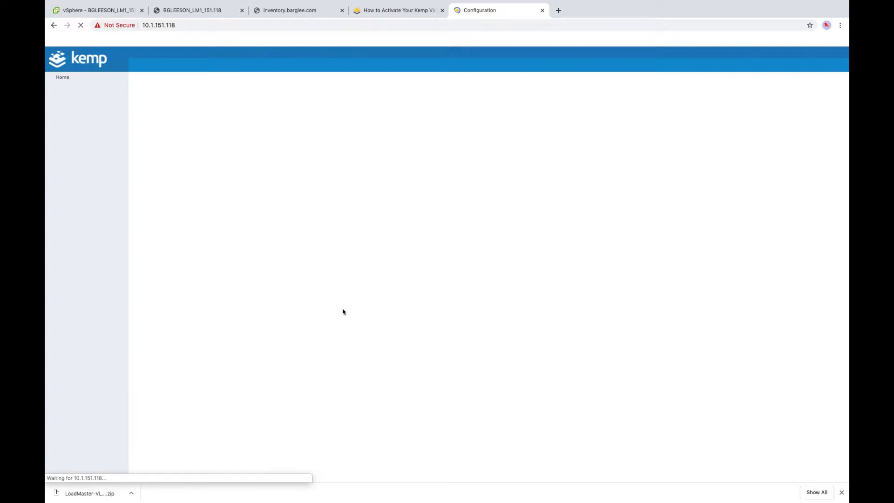
- Set and confirm the bal admin password, accept the weak-password warning, and bypass the certificate warning
{"action": "left_click", "coordinate": [238, 120]}
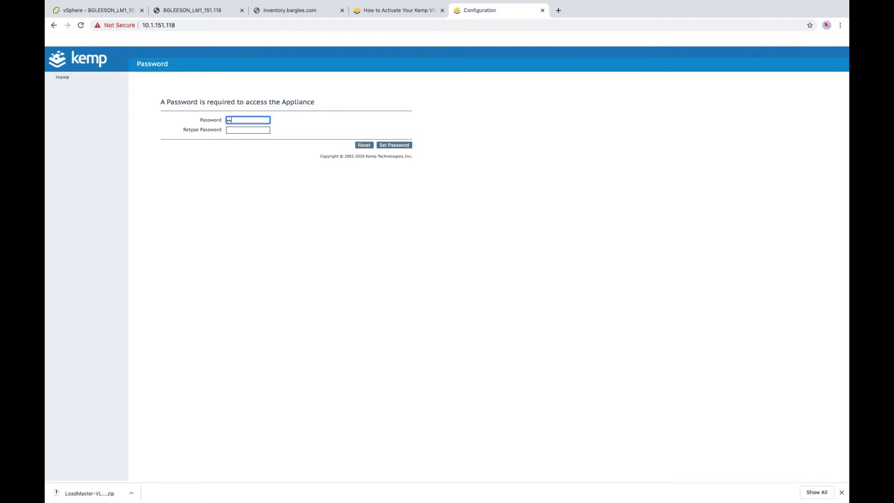
{"action": "key", "text": "Tab"}
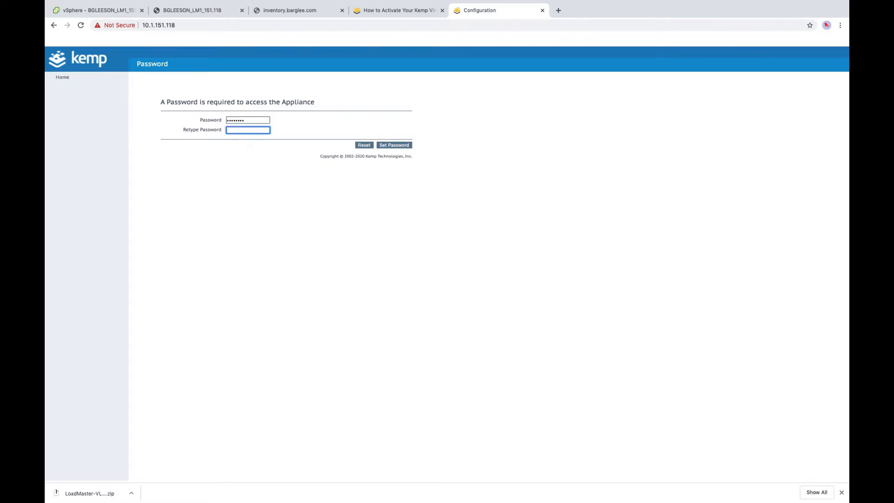
{"action": "left_click", "coordinate": [399, 146]}
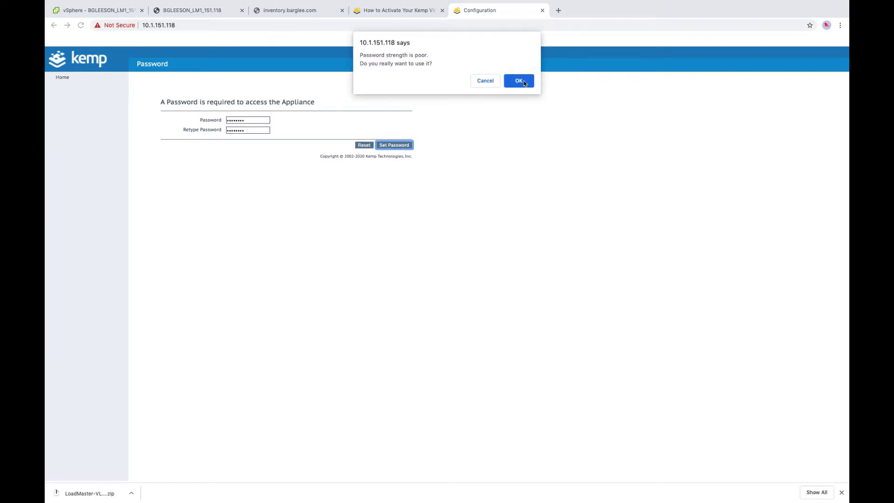
{"action": "left_click", "coordinate": [519, 81]}
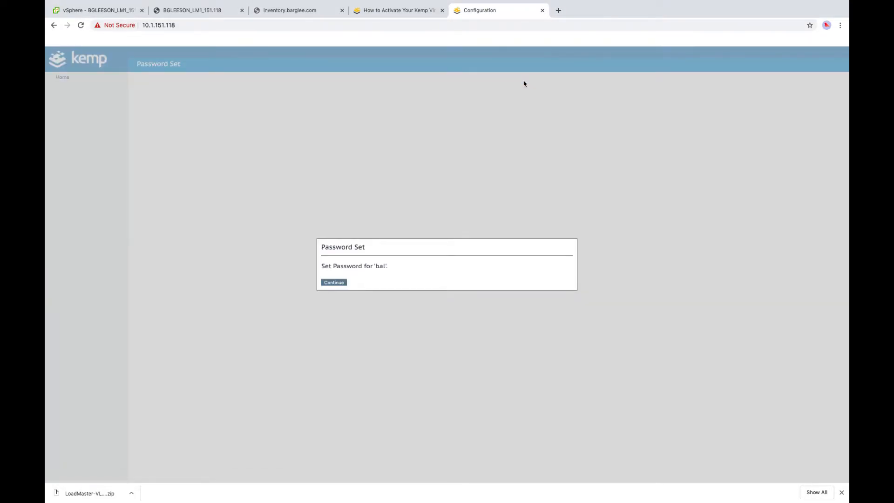
{"action": "left_click", "coordinate": [334, 284]}
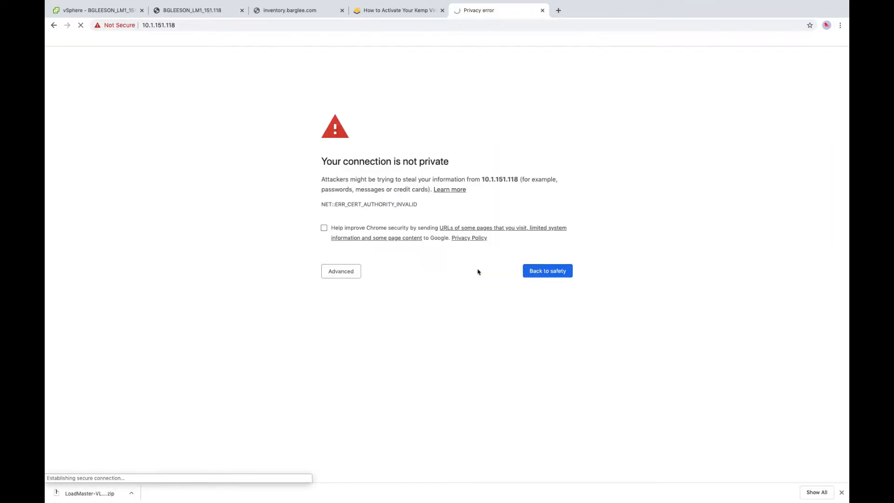
{"action": "left_click", "coordinate": [354, 271]}
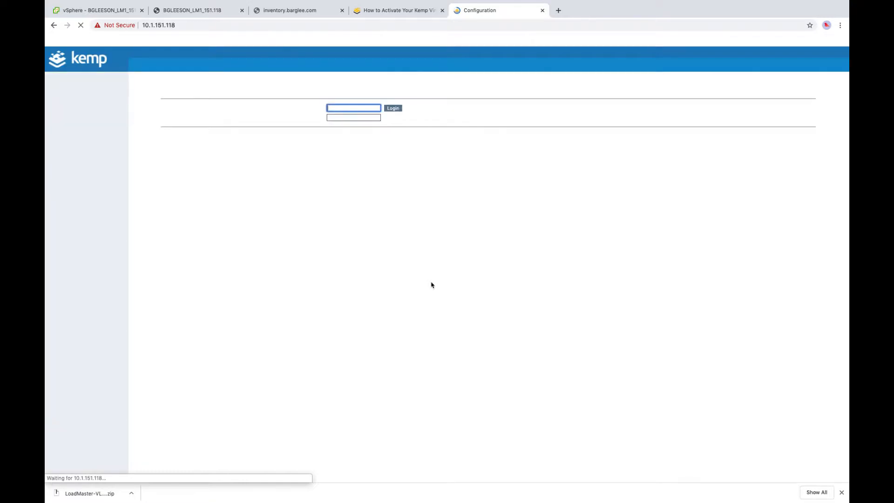
- Sign in to the LoadMaster web console as bal and dismiss the licence expiry warning
{"action": "type", "text": "bal"}
{"action": "key", "text": "Tab"}
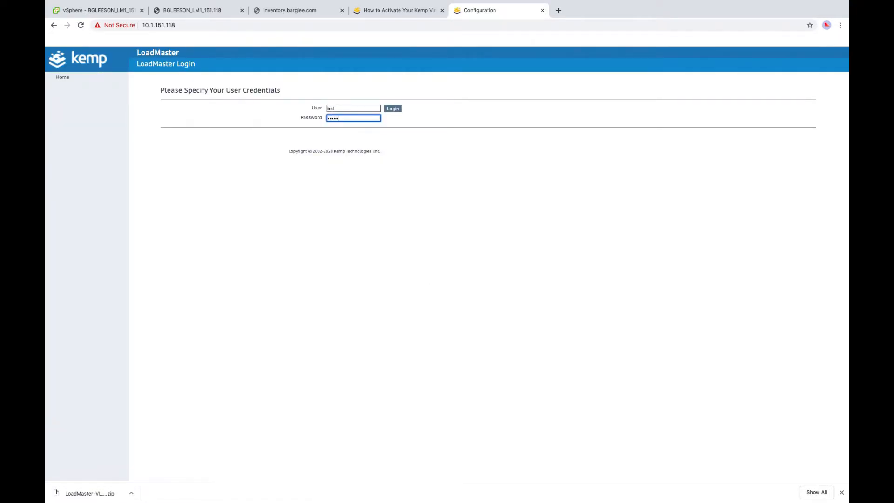
{"action": "key", "text": "Return"}
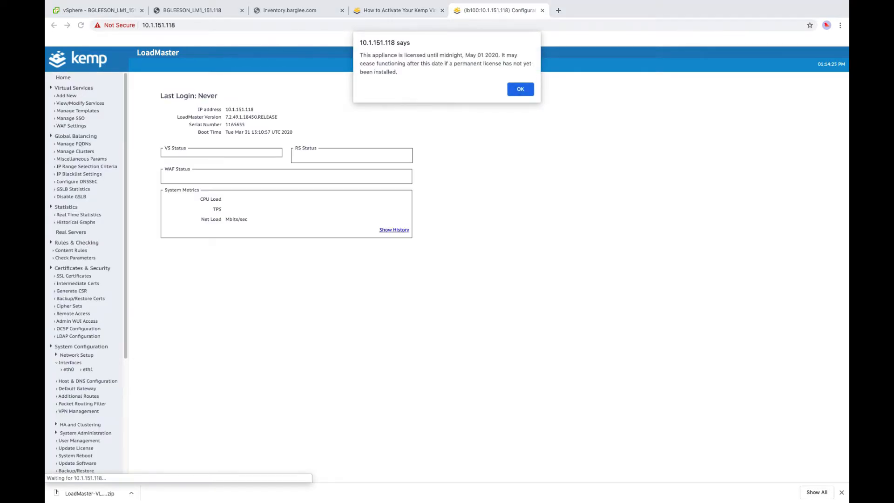
{"action": "left_click", "coordinate": [520, 91]}
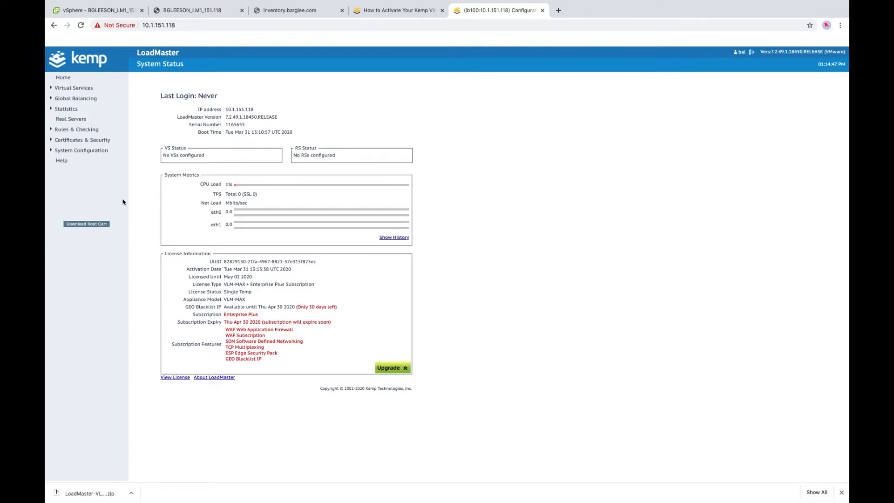
- Add the Inventory virtual service on 10.1.151.111 port 80 and expand its Real Servers section
{"action": "left_click", "coordinate": [86, 89]}
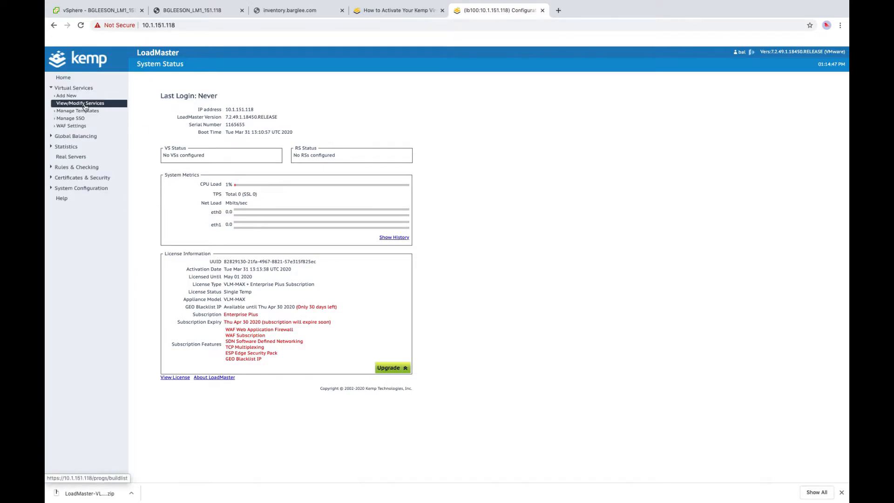
{"action": "left_click", "coordinate": [70, 96]}
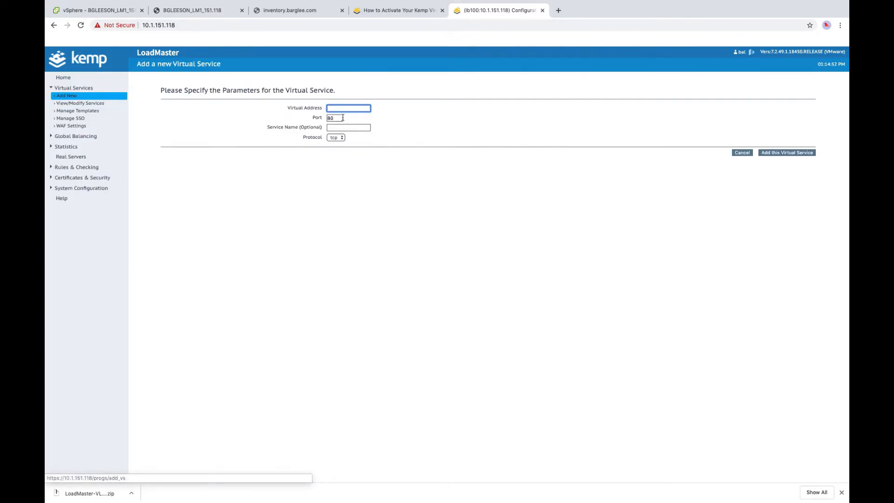
{"action": "type", "text": "10.1.151.111"}
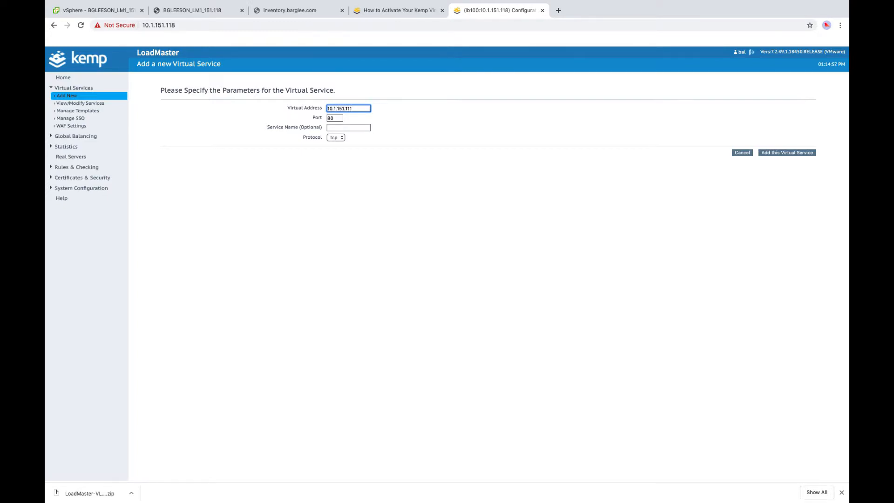
{"action": "left_click", "coordinate": [348, 127]}
{"action": "type", "text": "in"}
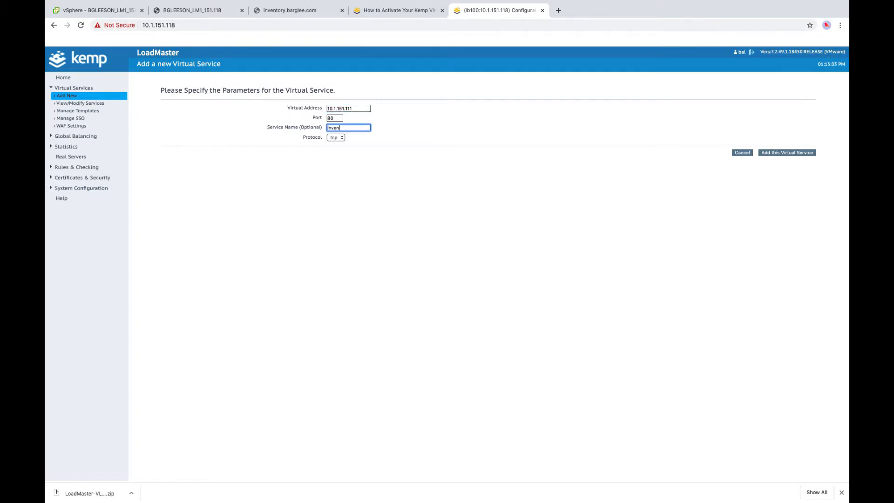
{"action": "left_click", "coordinate": [778, 153]}
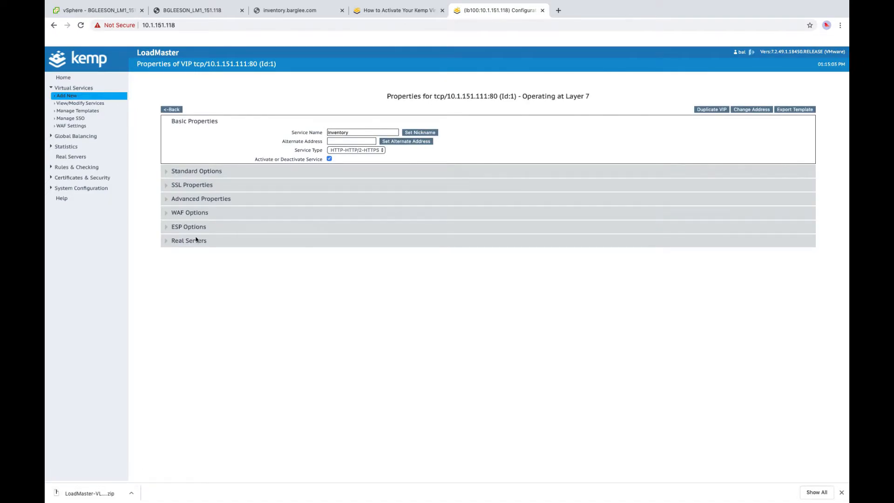
{"action": "left_click", "coordinate": [195, 240]}
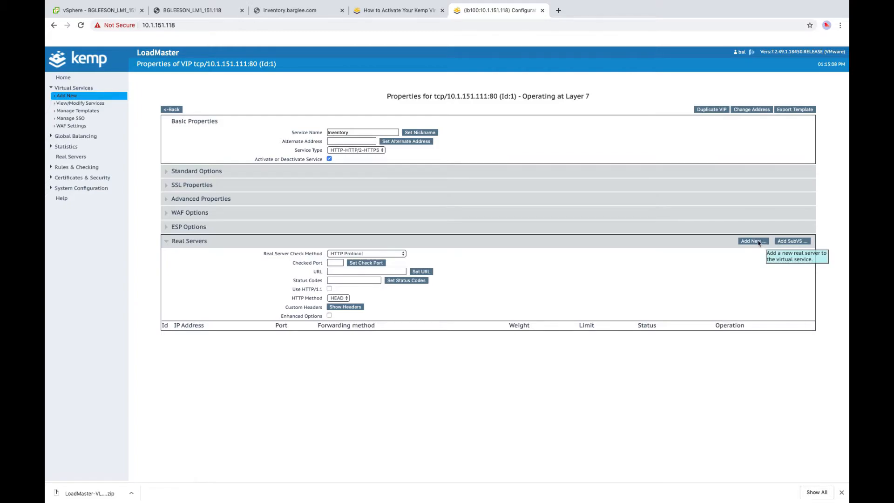
- Reload inventory.barglee.com to confirm it loads, then begin adding a real server to Inventory
{"action": "left_click", "coordinate": [295, 12]}
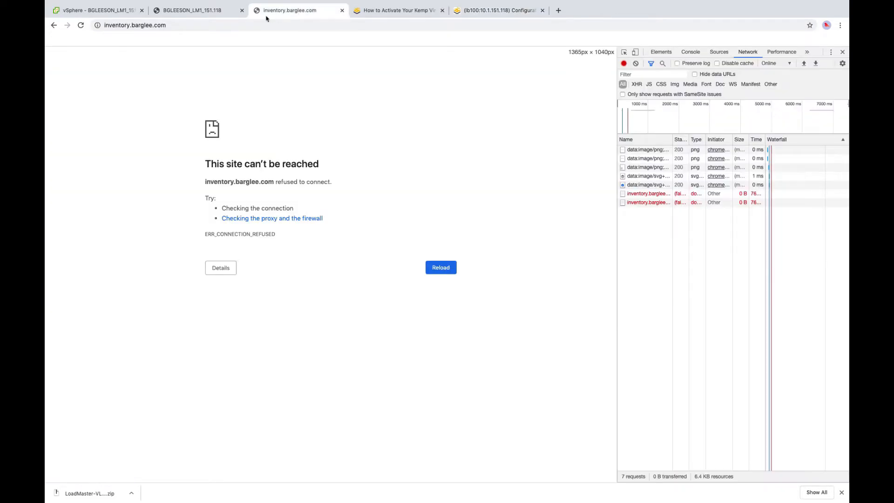
{"action": "left_click", "coordinate": [80, 25]}
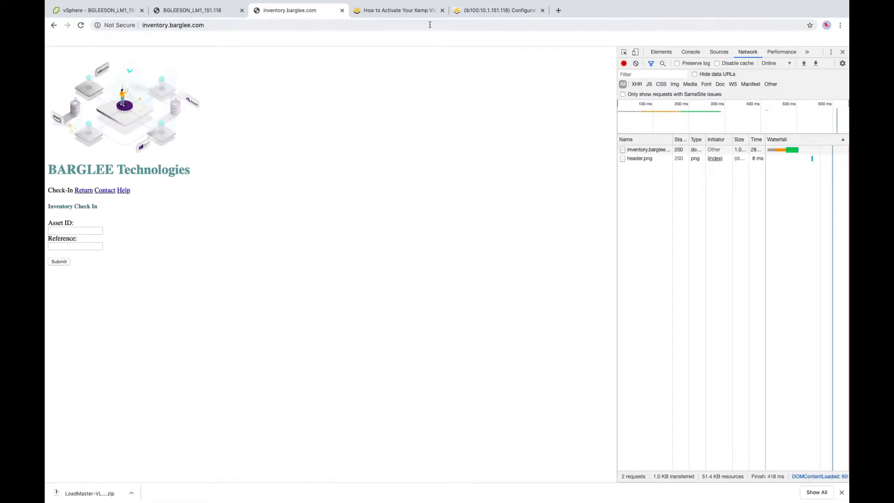
{"action": "left_click", "coordinate": [484, 10]}
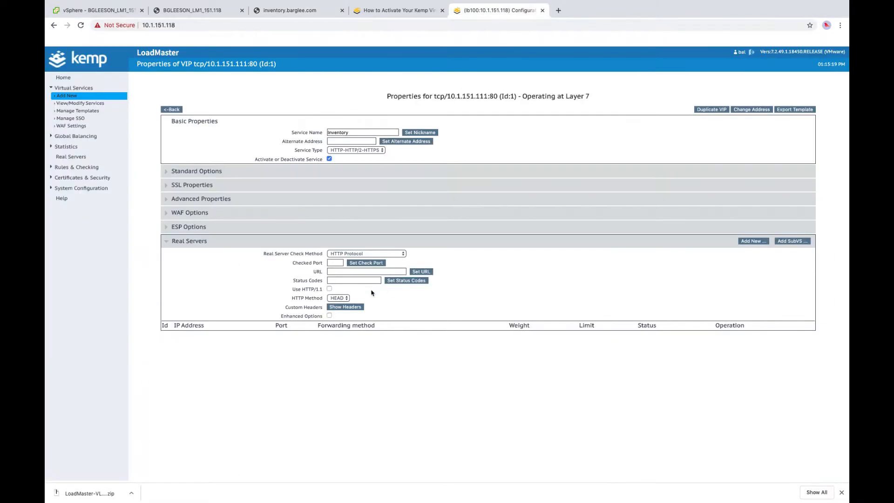
{"action": "left_click", "coordinate": [758, 241]}
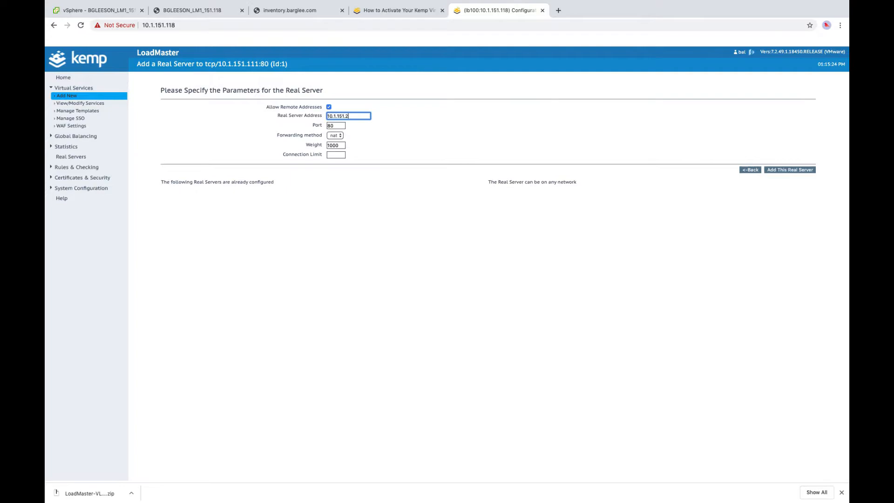
- Add 10.1.151.225 port 80 as Inventory's real server and view the services list
{"action": "left_click", "coordinate": [782, 170]}
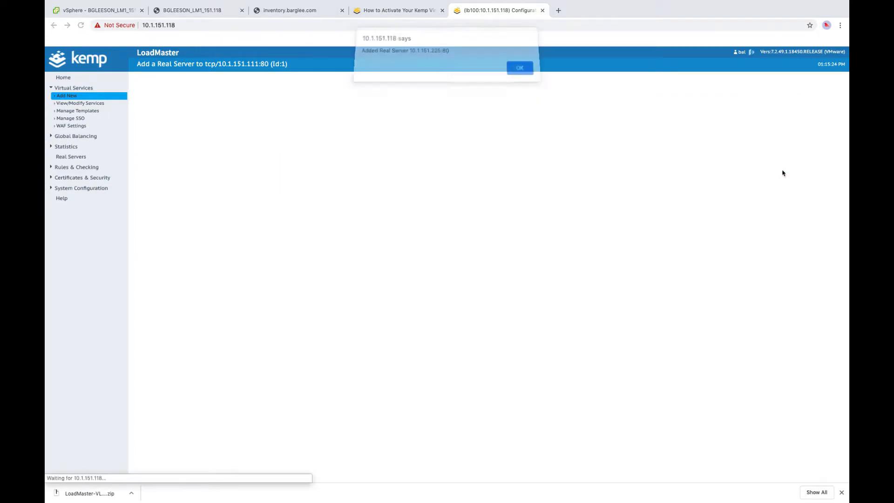
{"action": "left_click", "coordinate": [507, 76]}
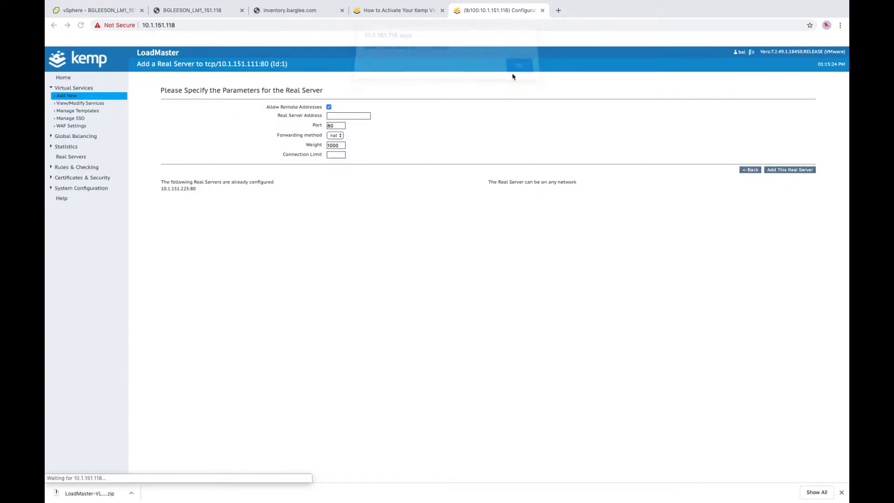
{"action": "left_click", "coordinate": [81, 103]}
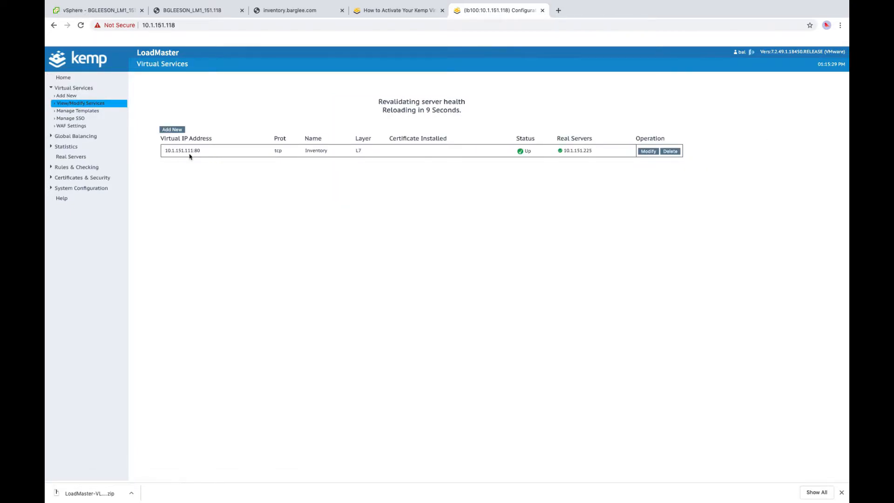
- Select the virtual IP 10.1.151.111 in the services list for copying
{"action": "left_click_drag", "start_coordinate": [194, 150], "coordinate": [162, 151]}
{"action": "key", "text": "ctrl+c"}
{"action": "left_click", "coordinate": [201, 164]}
{"action": "left_click_drag", "start_coordinate": [165, 111], "coordinate": [192, 111]}
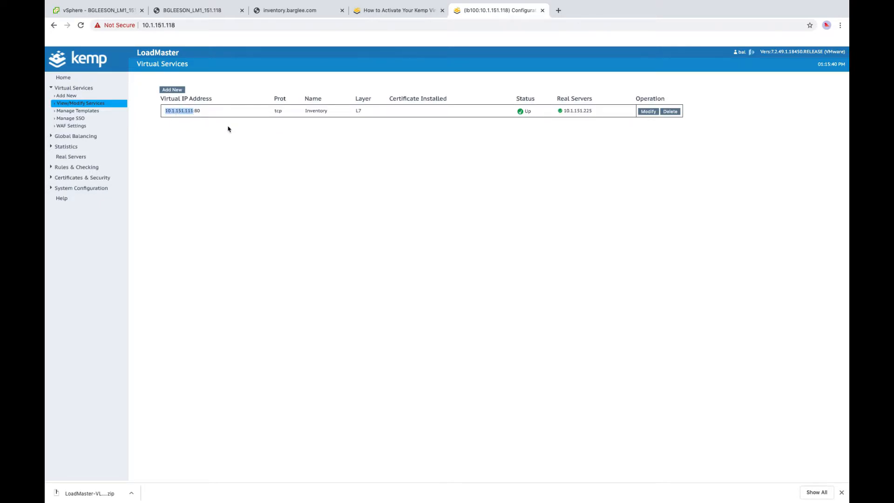
- Open 10.1.151.111 in a new tab to show the Inventory Check In page, then return to LoadMaster
{"action": "left_click", "coordinate": [559, 10]}
{"action": "key", "text": "ctrl+v"}
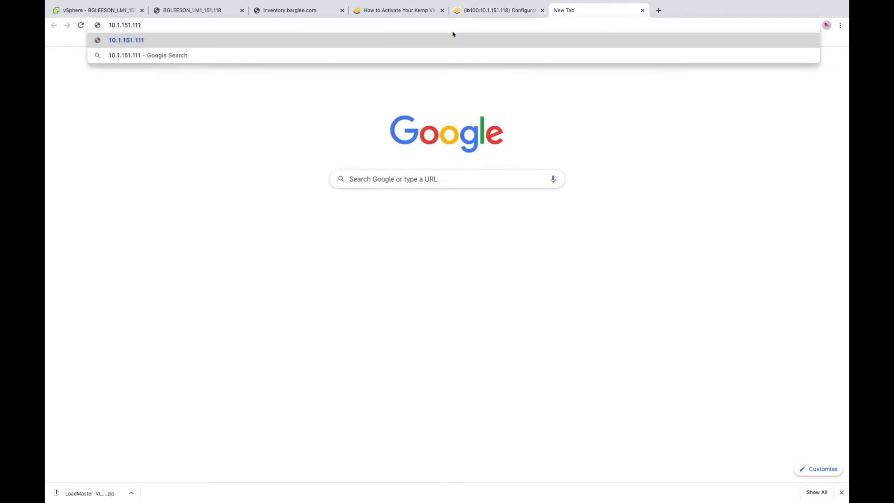
{"action": "key", "text": "Return"}
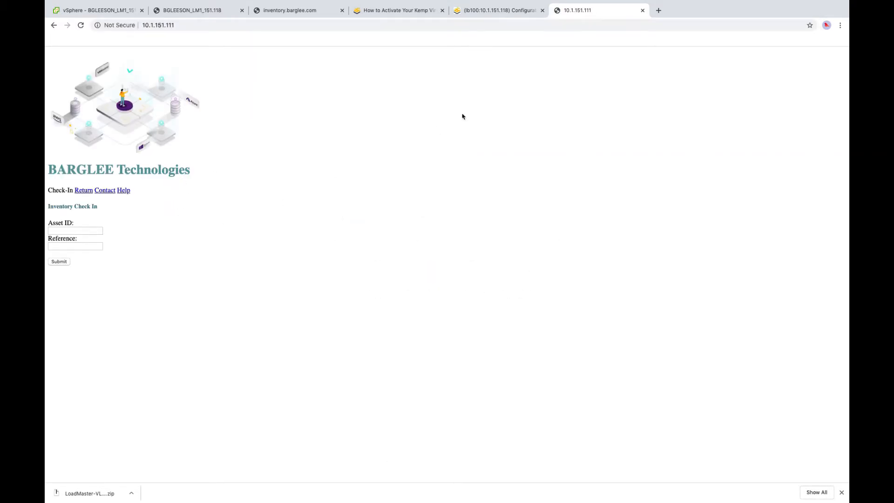
{"action": "left_click", "coordinate": [507, 11]}
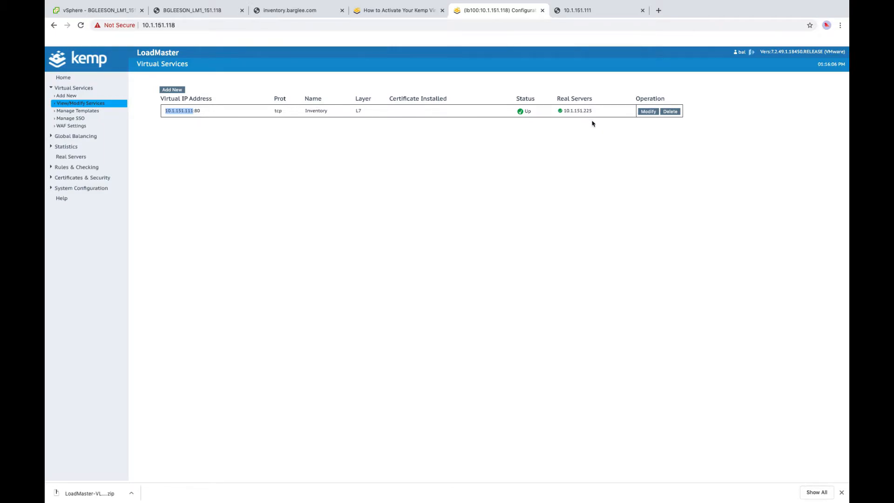
{"action": "left_click", "coordinate": [94, 11]}
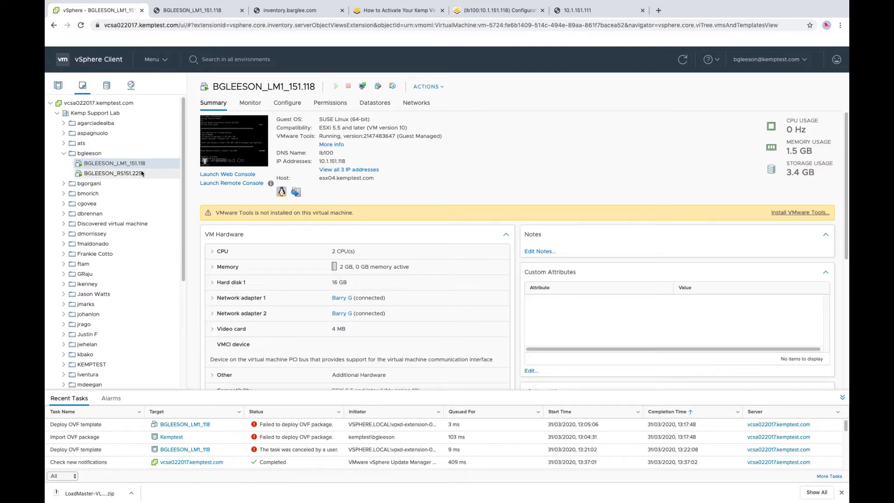
{"action": "right_click", "coordinate": [140, 175]}
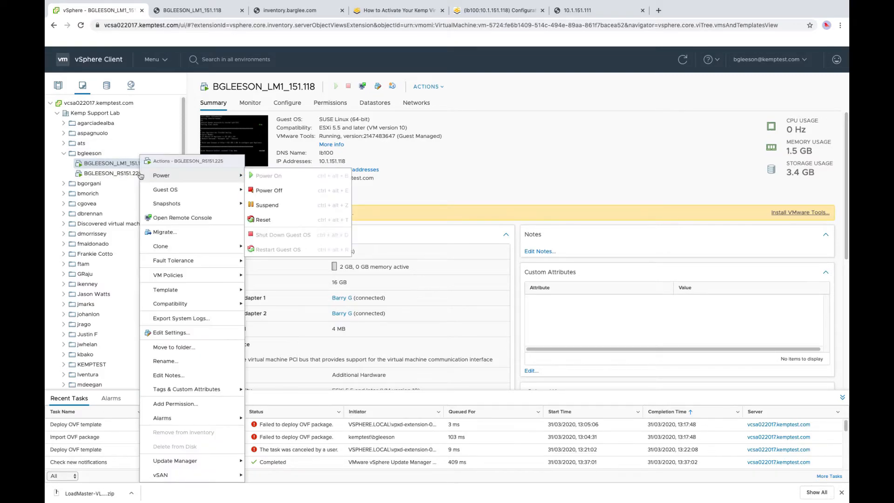
{"action": "mouse_move", "coordinate": [194, 250]}
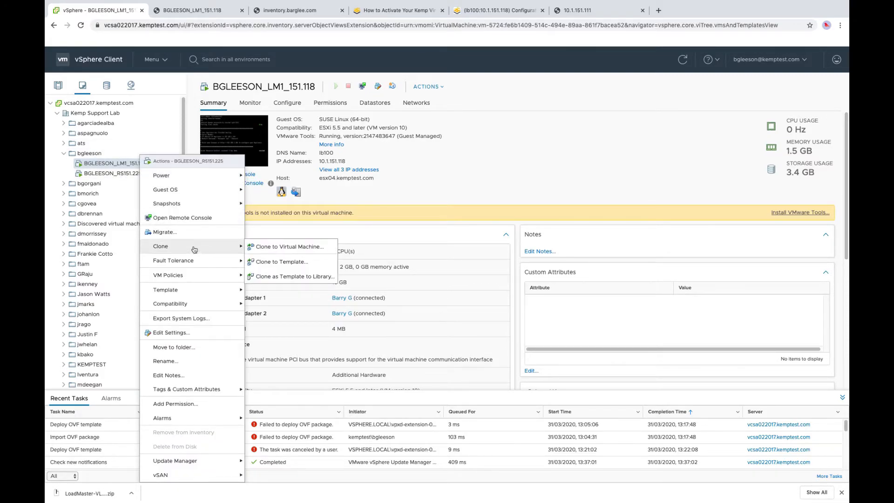
{"action": "left_click", "coordinate": [278, 249]}
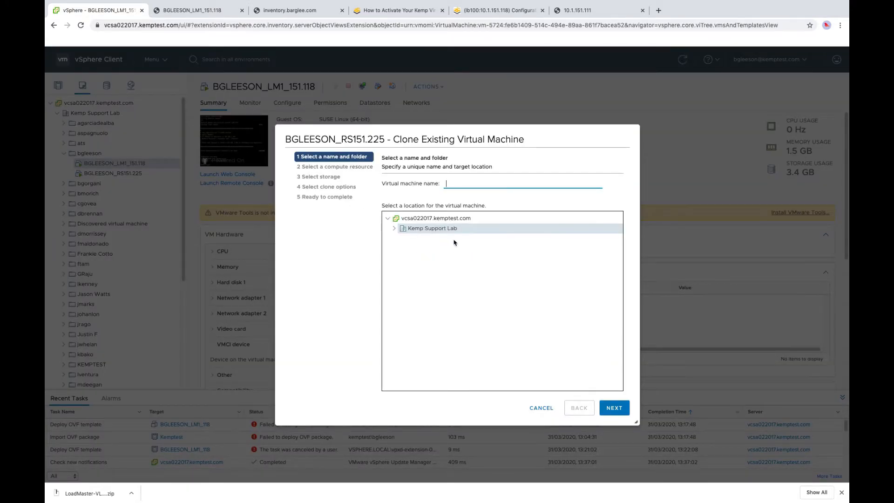
{"action": "type", "text": "BGLEESON_RS151.2"}
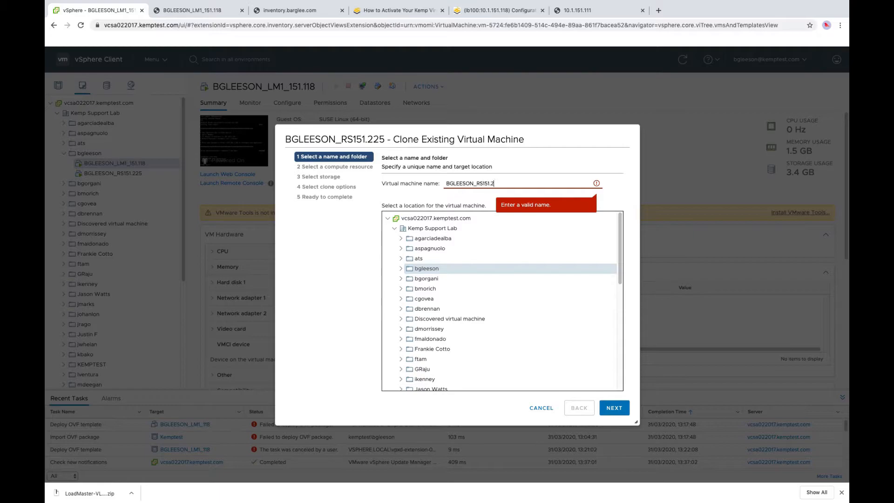
{"action": "type", "text": "26"}
{"action": "left_click", "coordinate": [614, 408]}
{"action": "left_click", "coordinate": [614, 408]}
{"action": "left_click", "coordinate": [614, 408]}
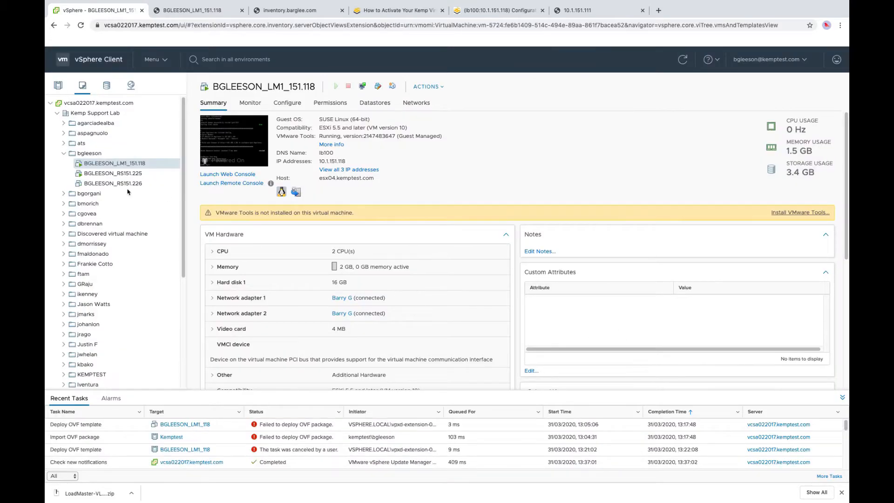
{"action": "left_click", "coordinate": [148, 183]}
- Set BGLEESON_RS151.226's network adapter to the ATS Internal network
{"action": "right_click", "coordinate": [148, 183]}
{"action": "left_click", "coordinate": [186, 331]}
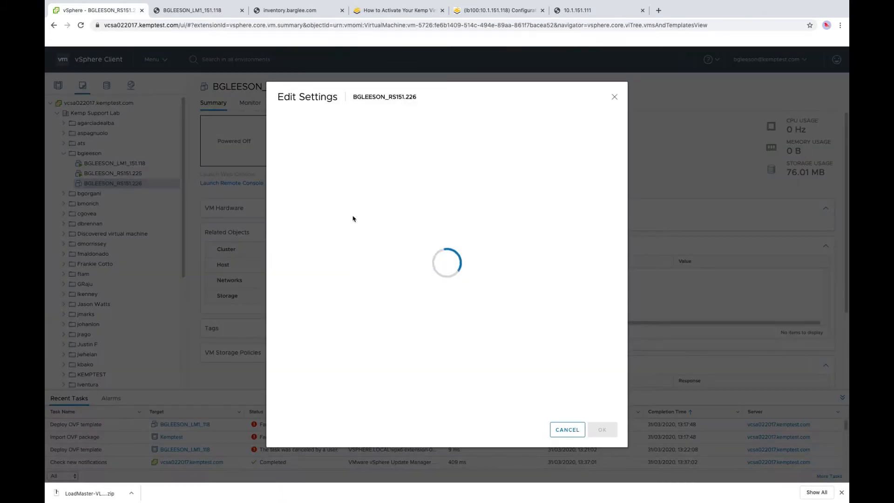
{"action": "left_click", "coordinate": [440, 198]}
{"action": "left_click", "coordinate": [442, 208]}
{"action": "left_click", "coordinate": [381, 309]}
{"action": "left_click", "coordinate": [542, 344]}
{"action": "left_click", "coordinate": [603, 429]}
- Power on BGLEESON_RS151.226 and open its console
{"action": "right_click", "coordinate": [132, 186]}
{"action": "mouse_move", "coordinate": [153, 178]}
{"action": "left_click", "coordinate": [256, 178]}
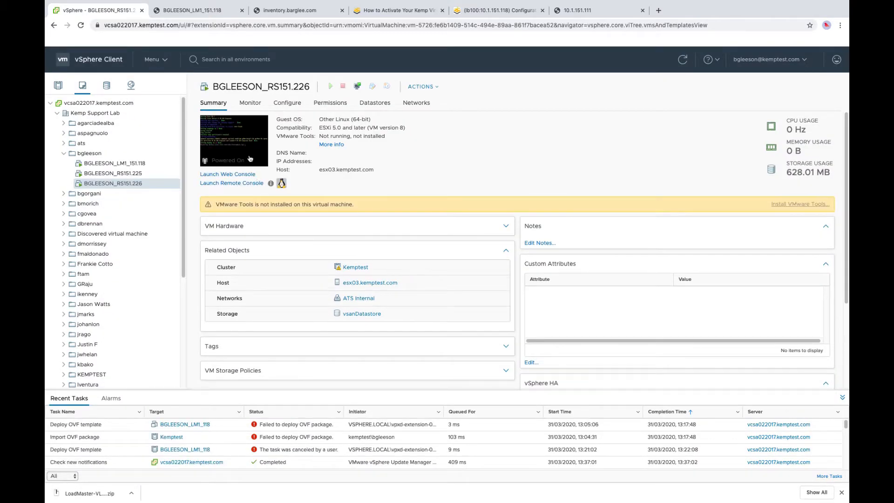
{"action": "left_click", "coordinate": [246, 151]}
- Run network_config.py on the clone with IP 10.1.151.226/24, gateway 10.1.151.2, DNS 8.8.8.8
{"action": "left_click", "coordinate": [541, 303]}
{"action": "key", "text": "Return"}
{"action": "key", "text": "Return"}
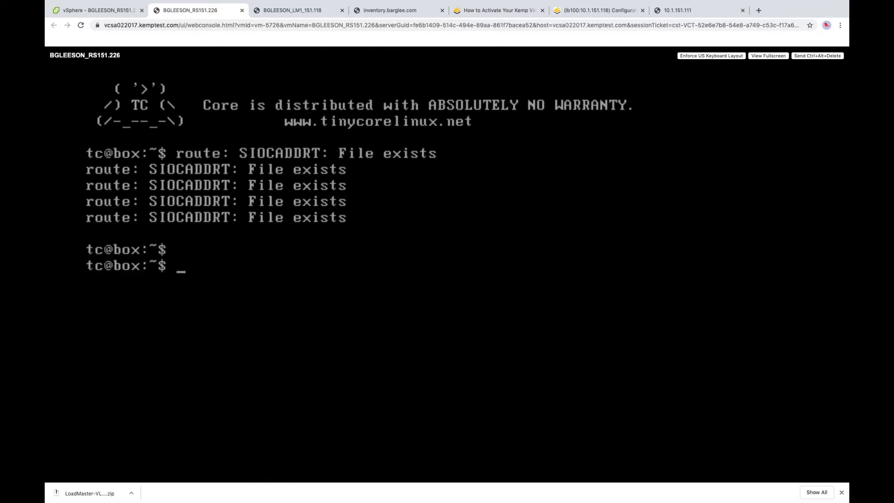
{"action": "type", "text": "python network_config.py"}
{"action": "key", "text": "Return"}
{"action": "type", "text": "10.1.151.226"}
{"action": "key", "text": "Return"}
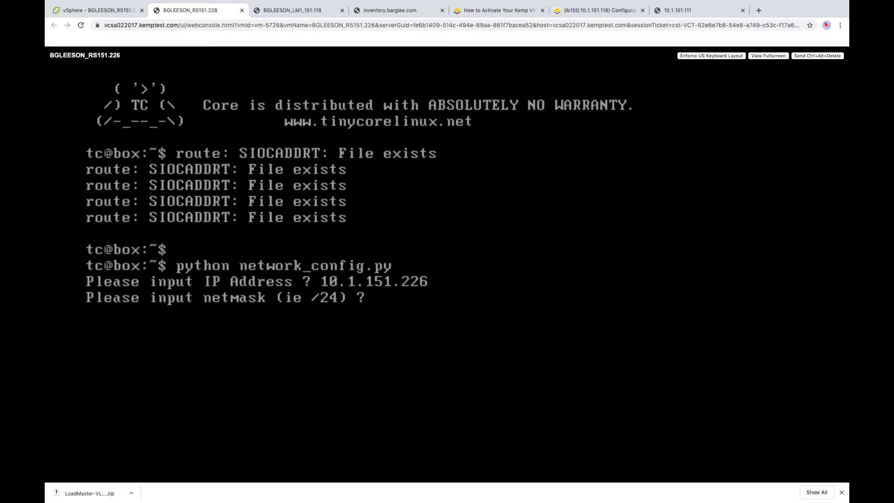
{"action": "type", "text": "/24"}
{"action": "key", "text": "Return"}
{"action": "type", "text": "10.1.151.2"}
{"action": "key", "text": "Return"}
{"action": "type", "text": "8.8.8.8"}
{"action": "key", "text": "Return"}
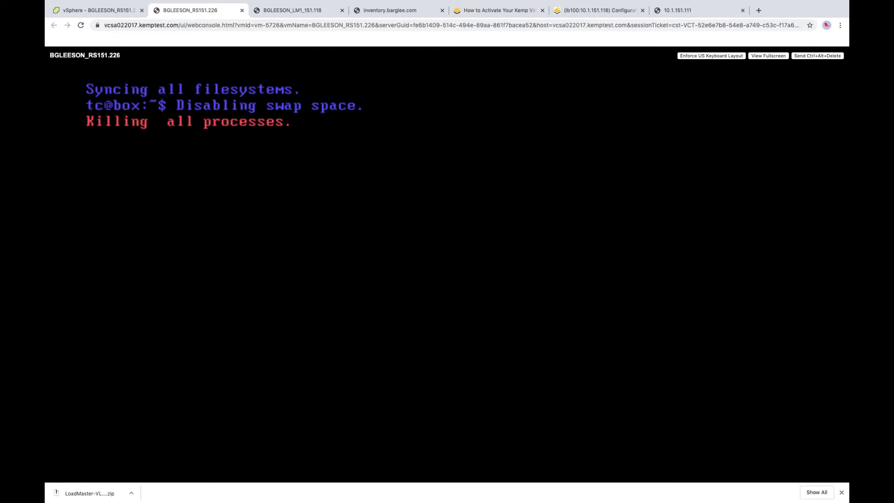
- Revisit BGLEESON_RS151.226's network adapter settings, save them, and return to the 10.1.151.111 tab
{"action": "left_click", "coordinate": [98, 11]}
{"action": "right_click", "coordinate": [148, 184]}
{"action": "left_click", "coordinate": [181, 331]}
{"action": "left_click", "coordinate": [447, 196]}
{"action": "left_click", "coordinate": [450, 204]}
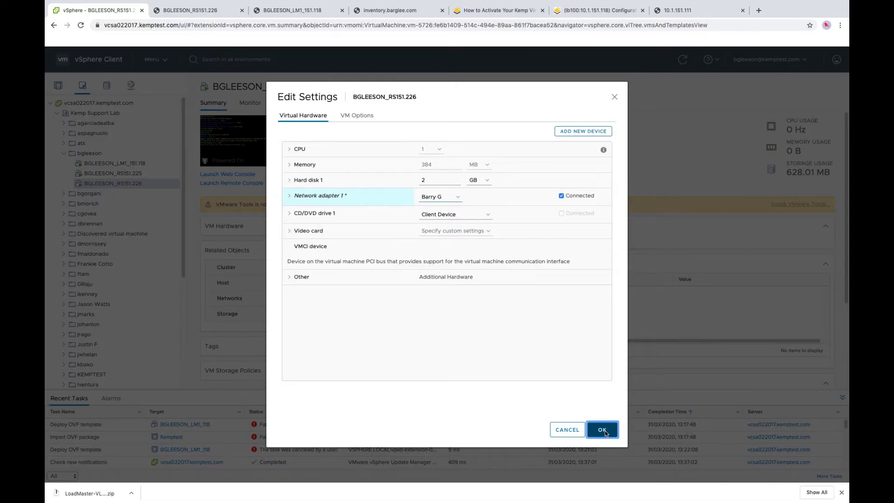
{"action": "left_click", "coordinate": [604, 431]}
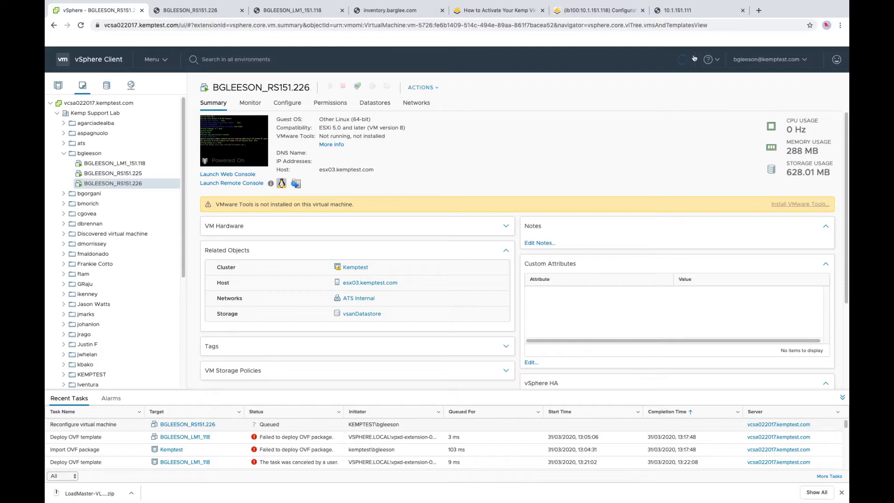
{"action": "left_click", "coordinate": [688, 13]}
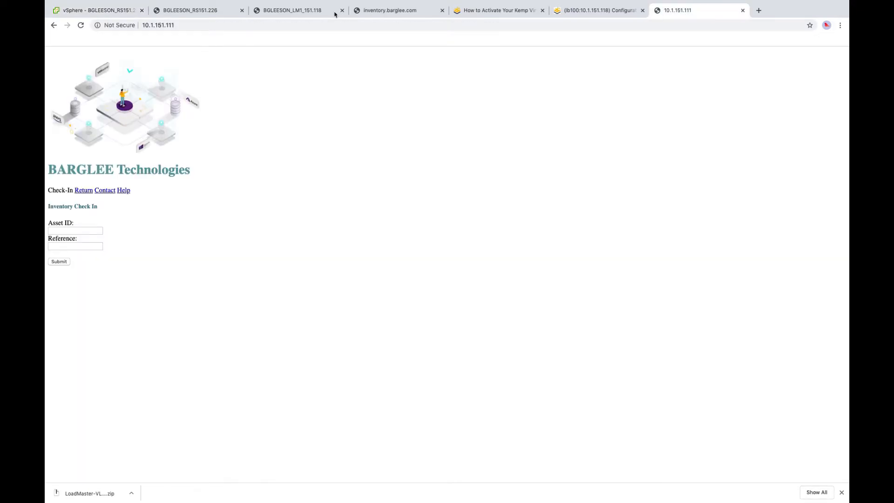
- Load and reload 10.1.151.226 directly in the browser, then go back to LoadMaster
{"action": "left_click", "coordinate": [195, 25]}
{"action": "key", "text": "shift+Left"}
{"action": "key", "text": "shift+Left"}
{"action": "key", "text": "shift+Left"}
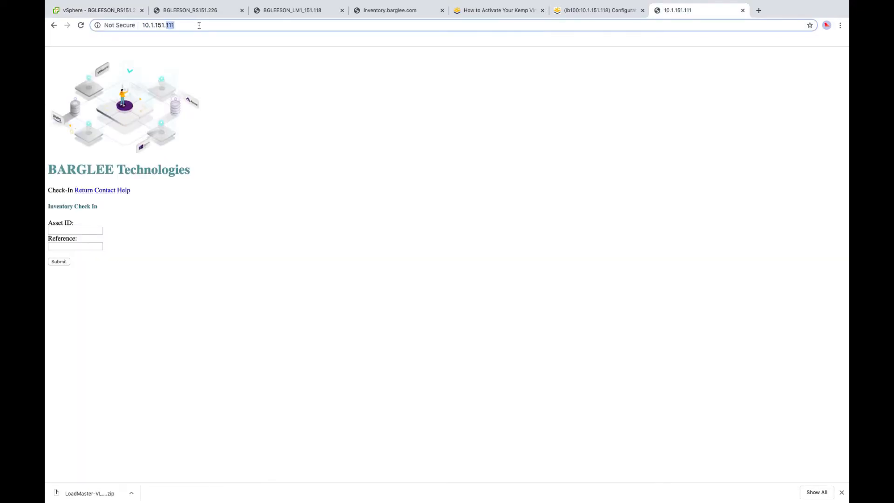
{"action": "type", "text": "226"}
{"action": "key", "text": "Return"}
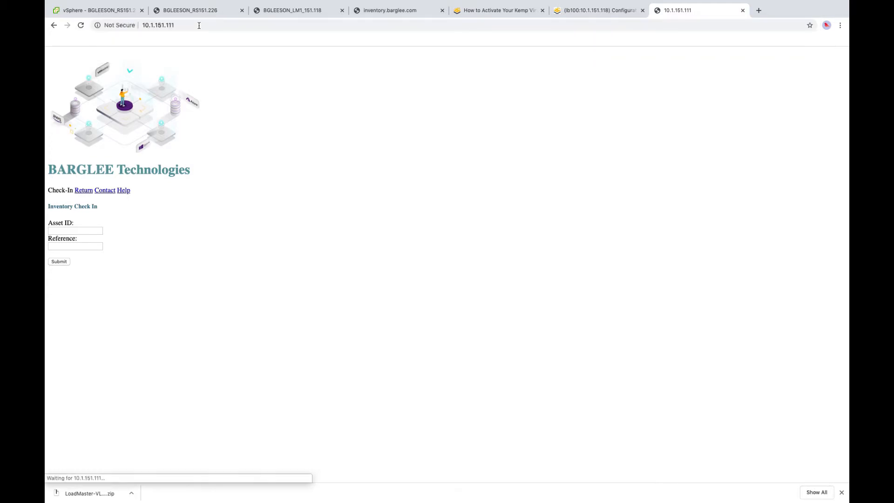
{"action": "left_click", "coordinate": [81, 26]}
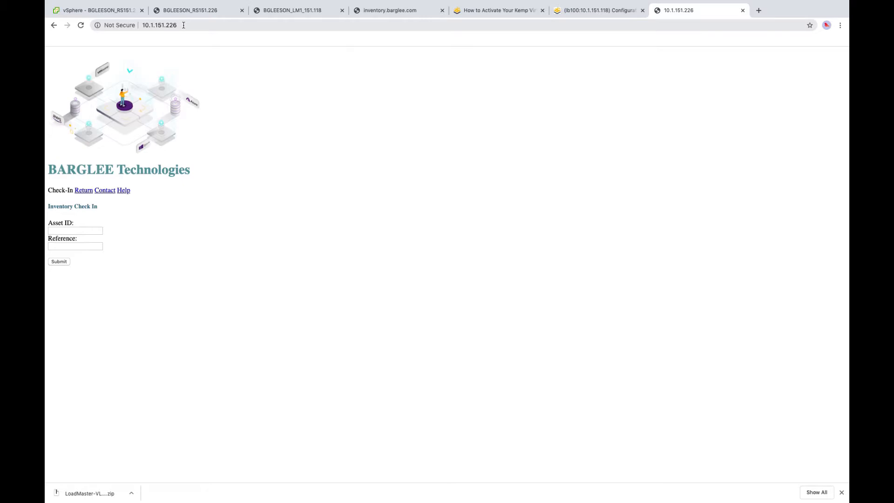
{"action": "left_click", "coordinate": [598, 9]}
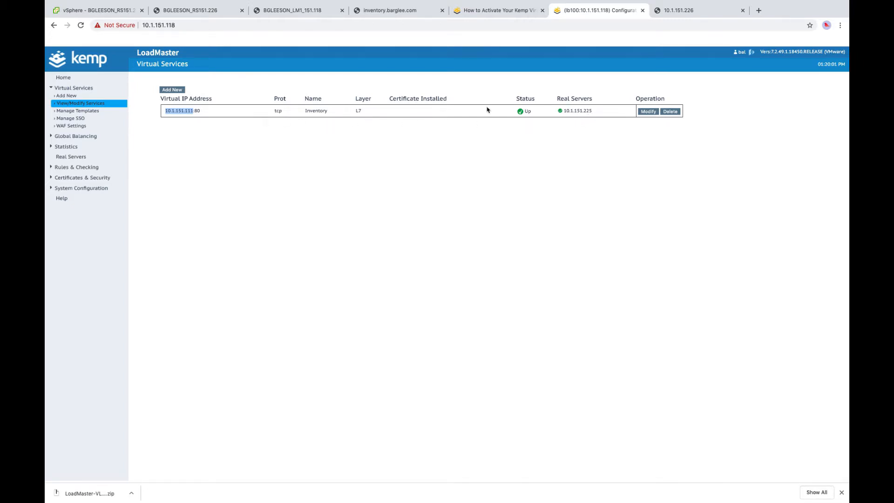
- Modify the Inventory service to add real server 10.1.151.226 alongside 10.1.151.225
{"action": "left_click", "coordinate": [647, 114]}
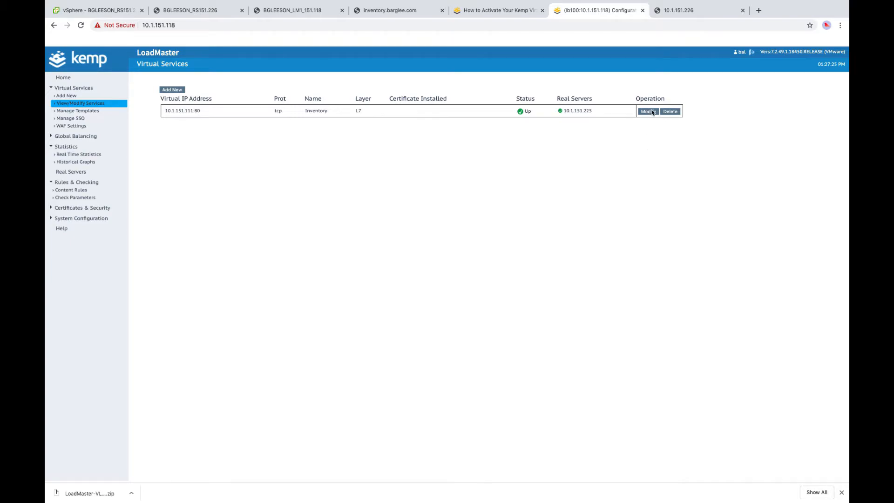
{"action": "left_click", "coordinate": [648, 111]}
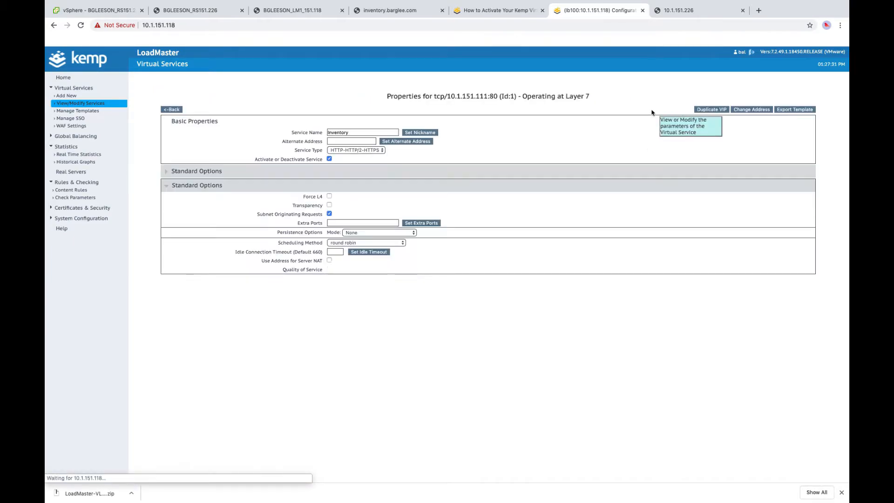
{"action": "left_click", "coordinate": [795, 242]}
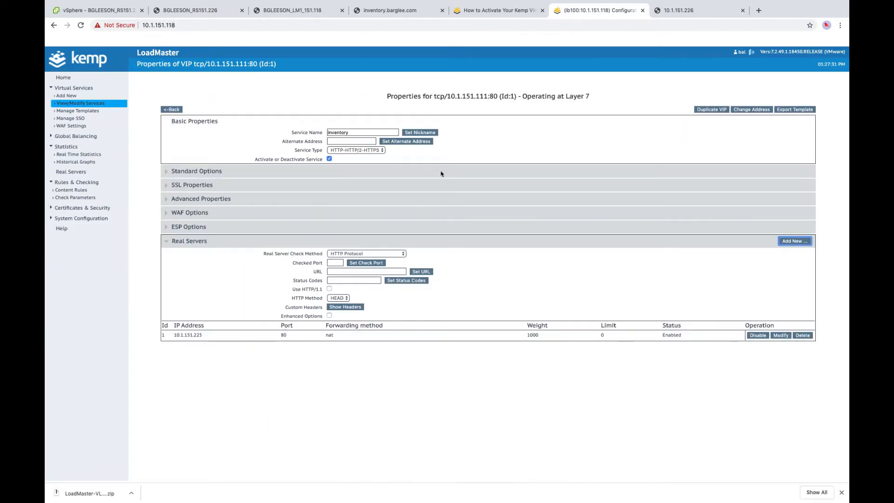
{"action": "left_click", "coordinate": [341, 116]}
{"action": "type", "text": "10.1.151.226"}
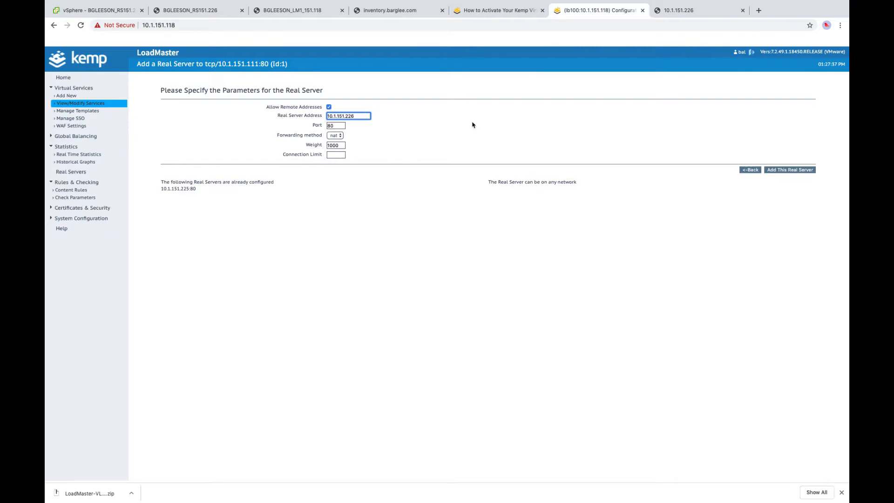
{"action": "left_click", "coordinate": [787, 171]}
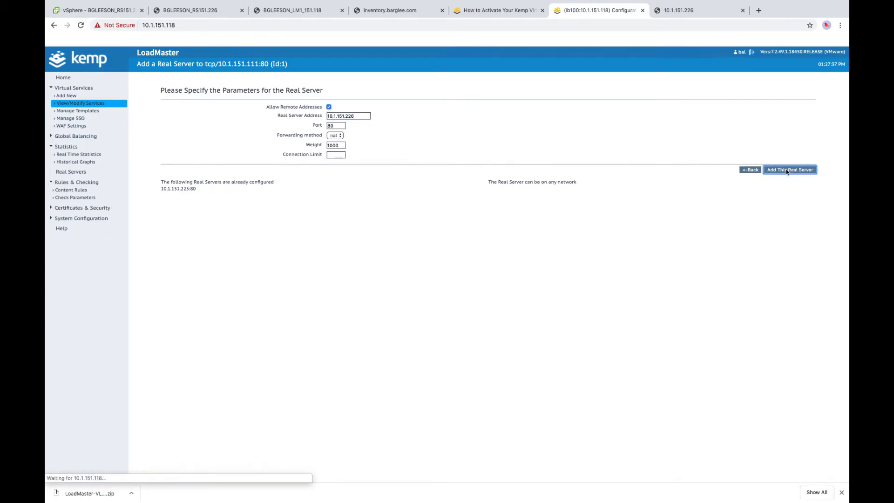
{"action": "left_click", "coordinate": [522, 71]}
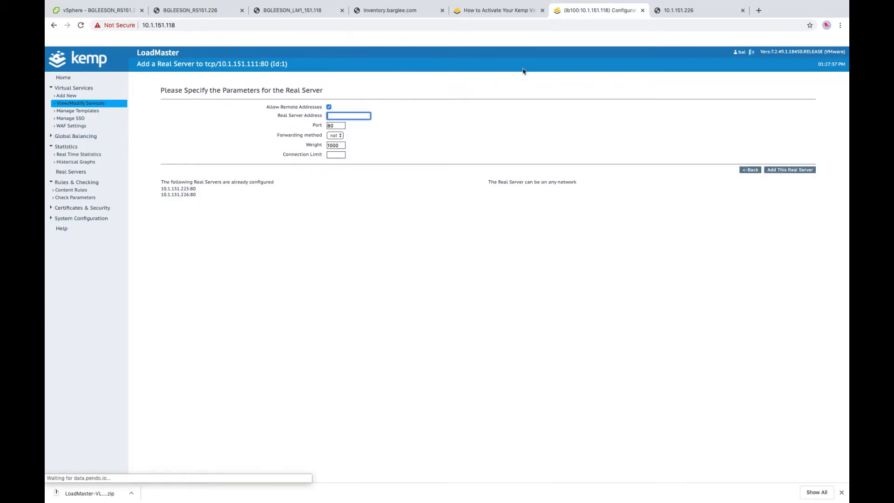
{"action": "left_click", "coordinate": [694, 9]}
- Reload 10.1.151.226, load 10.1.151.225 directly, then return to LoadMaster's virtual services list
{"action": "left_click", "coordinate": [81, 25]}
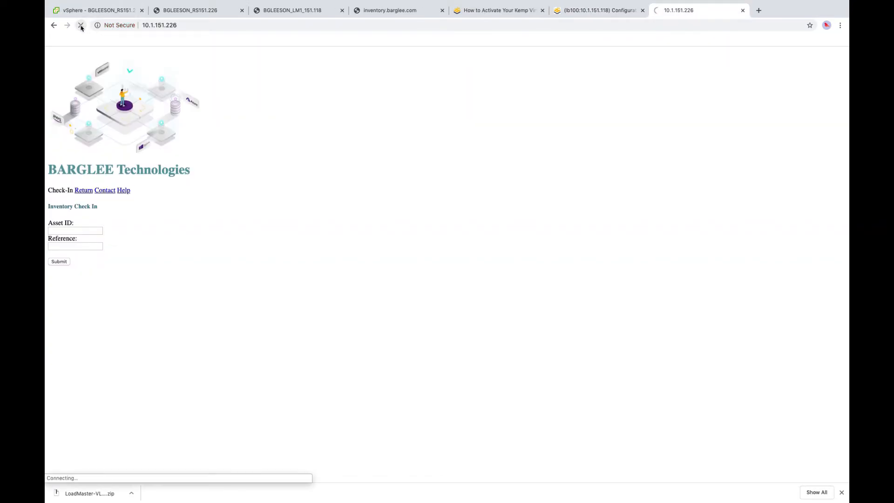
{"action": "left_click", "coordinate": [190, 24]}
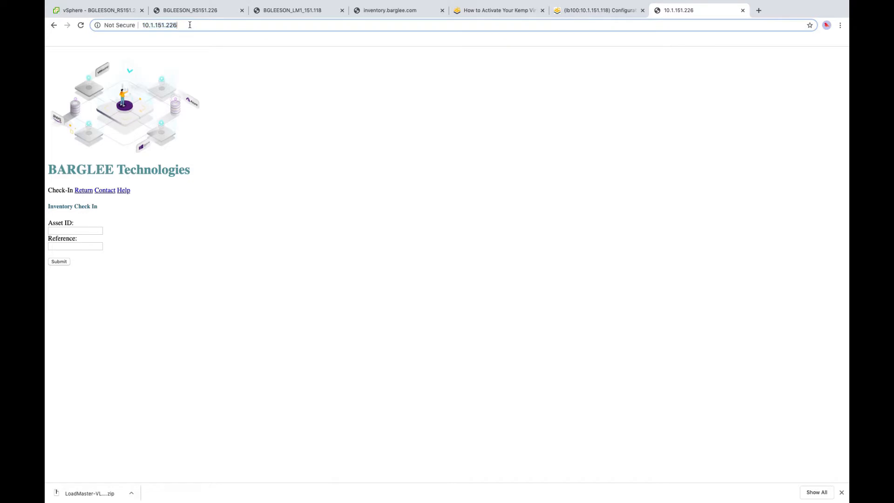
{"action": "key", "text": "BackSpace"}
{"action": "type", "text": "5"}
{"action": "key", "text": "Return"}
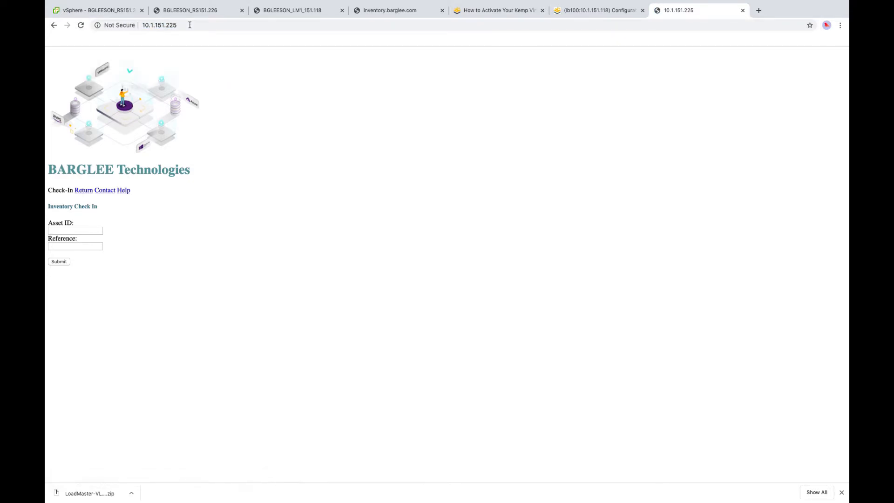
{"action": "left_click", "coordinate": [588, 11]}
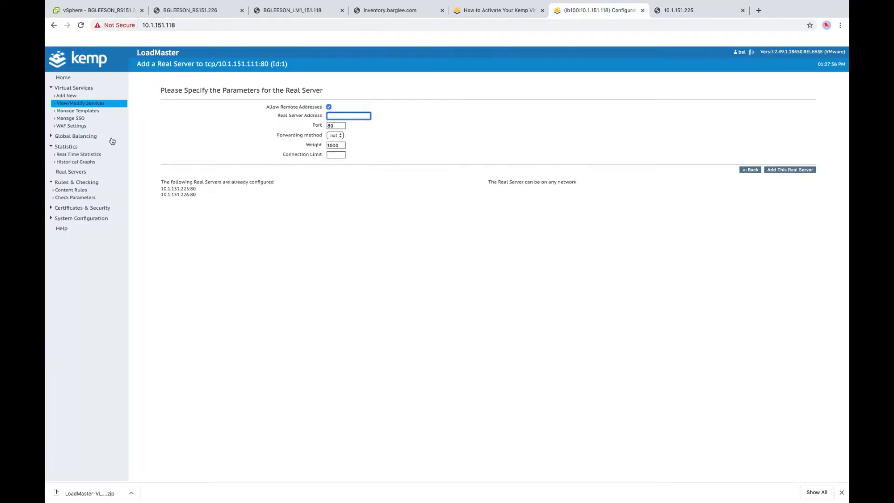
{"action": "left_click", "coordinate": [92, 104]}
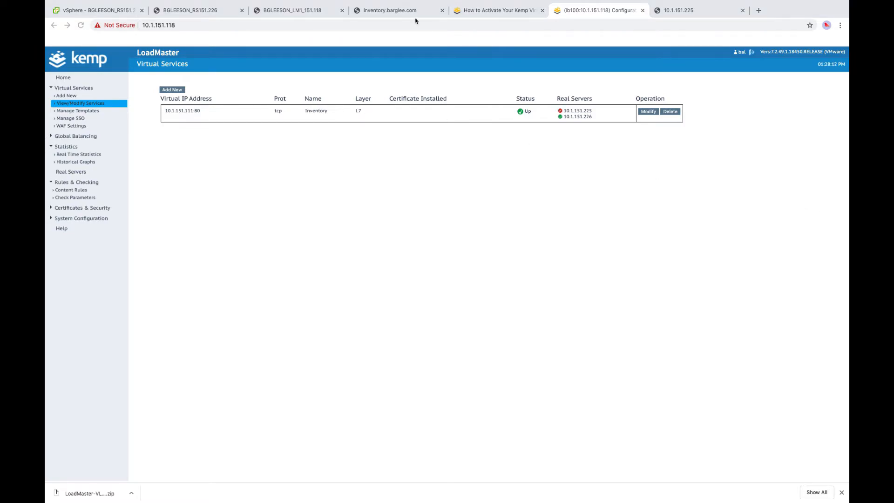
- Reload inventory.barglee.com twice, then show LoadMaster's real-time virtual service statistics
{"action": "left_click", "coordinate": [394, 13]}
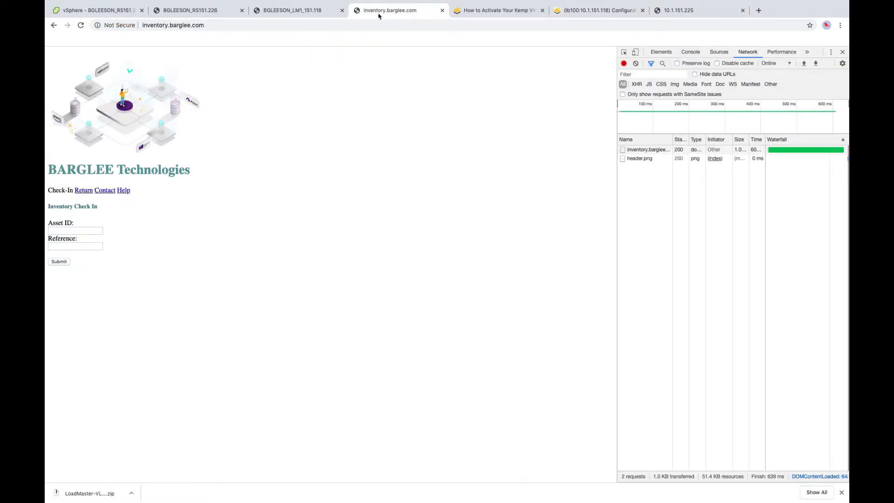
{"action": "left_click", "coordinate": [80, 26]}
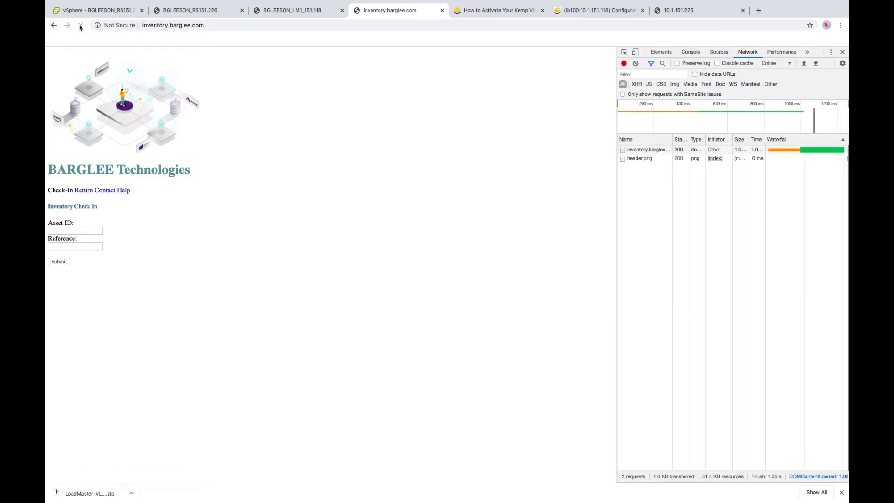
{"action": "left_click", "coordinate": [80, 26]}
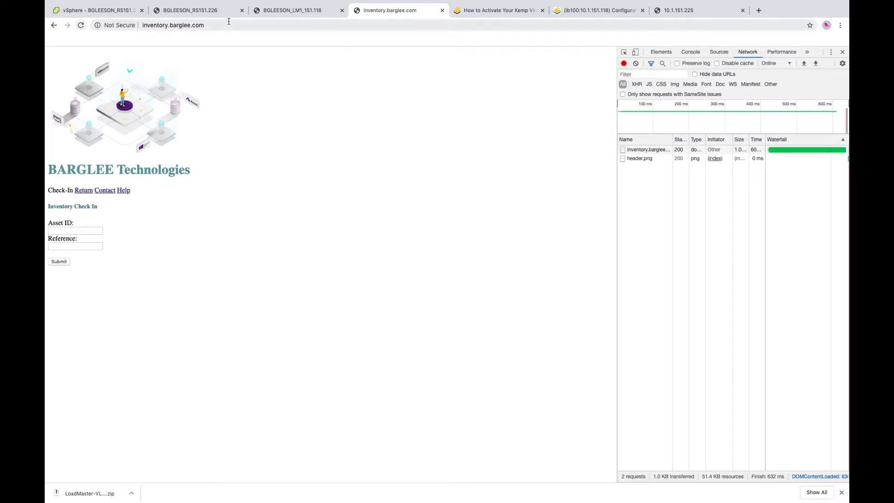
{"action": "left_click", "coordinate": [569, 13]}
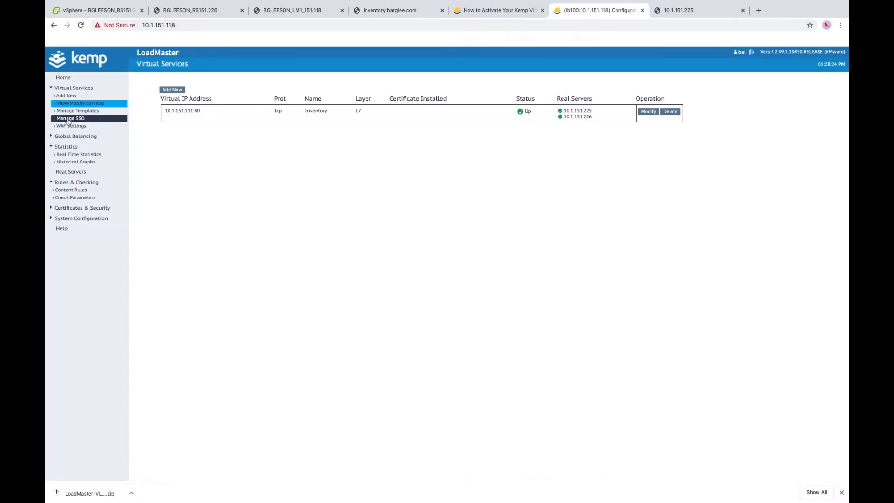
{"action": "left_click", "coordinate": [79, 155]}
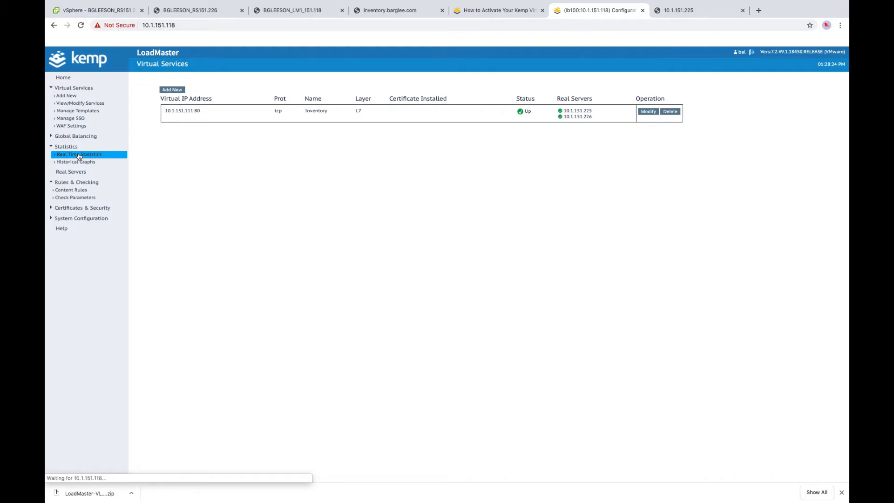
{"action": "left_click", "coordinate": [243, 91]}
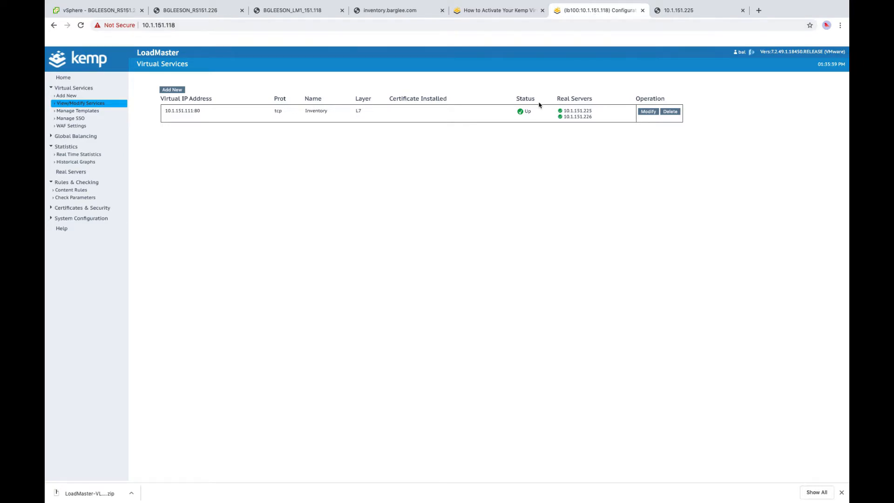
- Reload the 10.1.151.225 page, then load 10.1.151.226 in the same tab
{"action": "left_click", "coordinate": [687, 17]}
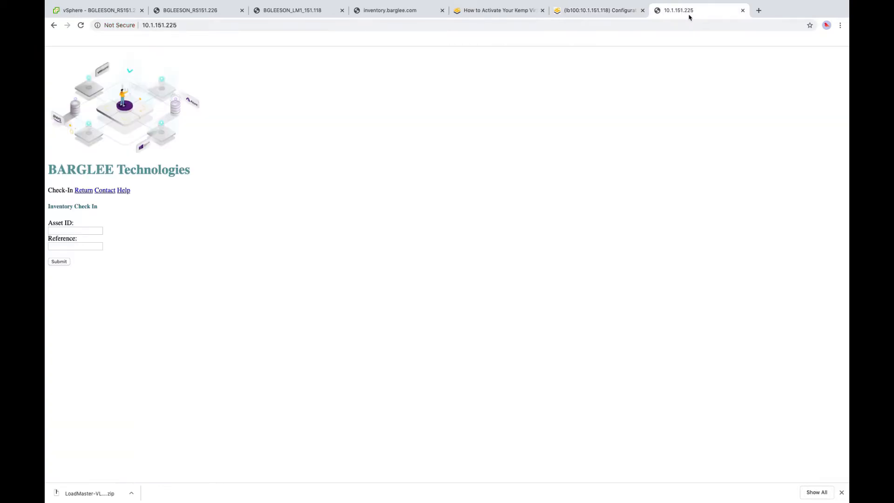
{"action": "left_click", "coordinate": [80, 25]}
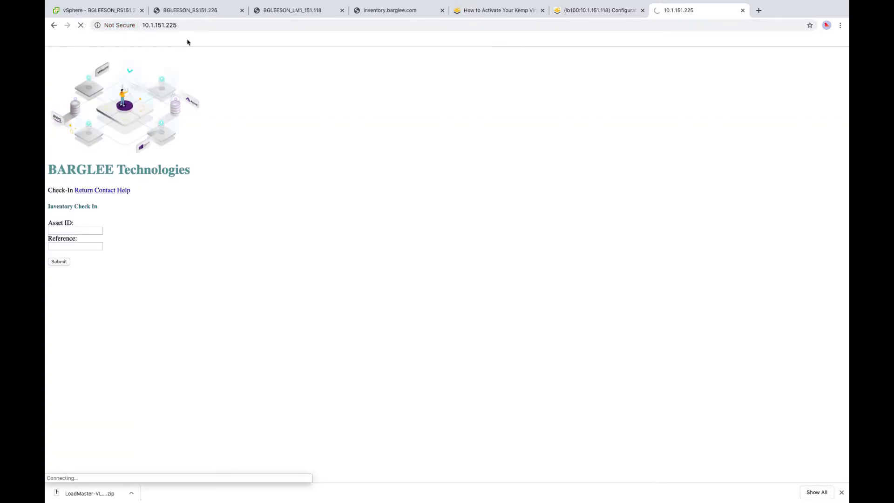
{"action": "left_click", "coordinate": [192, 25]}
{"action": "key", "text": "BackSpace"}
{"action": "type", "text": "6"}
{"action": "key", "text": "Return"}
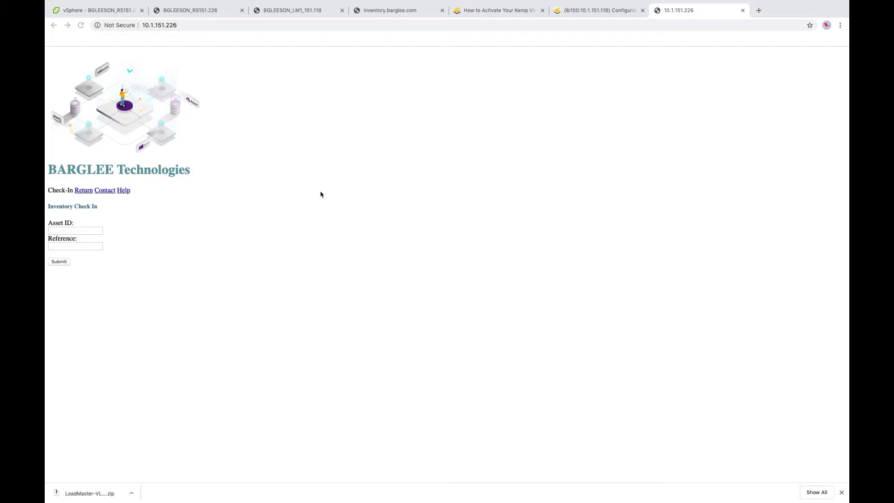
- Load 10.1.151.225 again in that tab and retry it once more
{"action": "left_click", "coordinate": [198, 24]}
{"action": "key", "text": "BackSpace"}
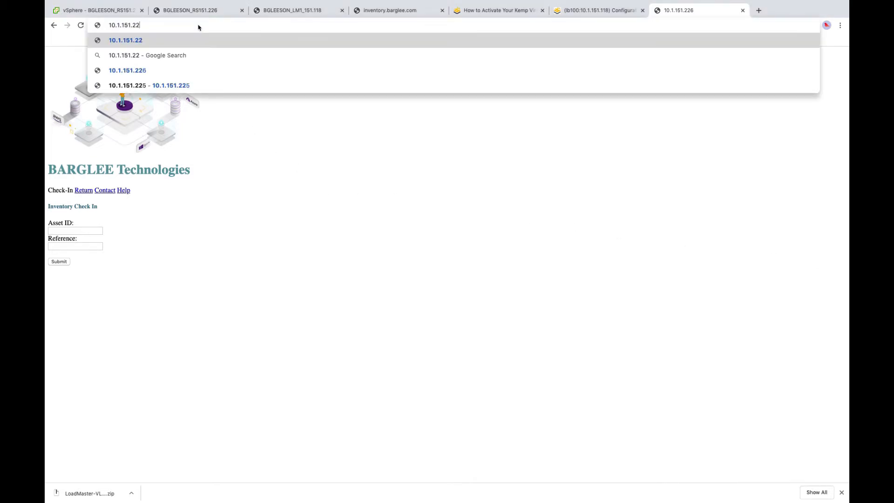
{"action": "type", "text": "5"}
{"action": "key", "text": "Return"}
{"action": "left_click", "coordinate": [203, 25]}
{"action": "left_click", "coordinate": [205, 25]}
{"action": "key", "text": "Return"}
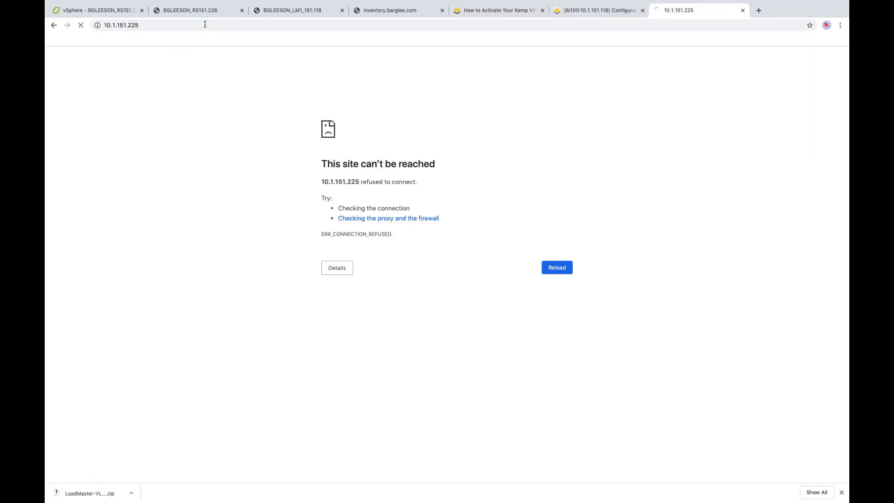
- Refresh the LoadMaster virtual services list and reload inventory.barglee.com to test failover
{"action": "left_click", "coordinate": [595, 13]}
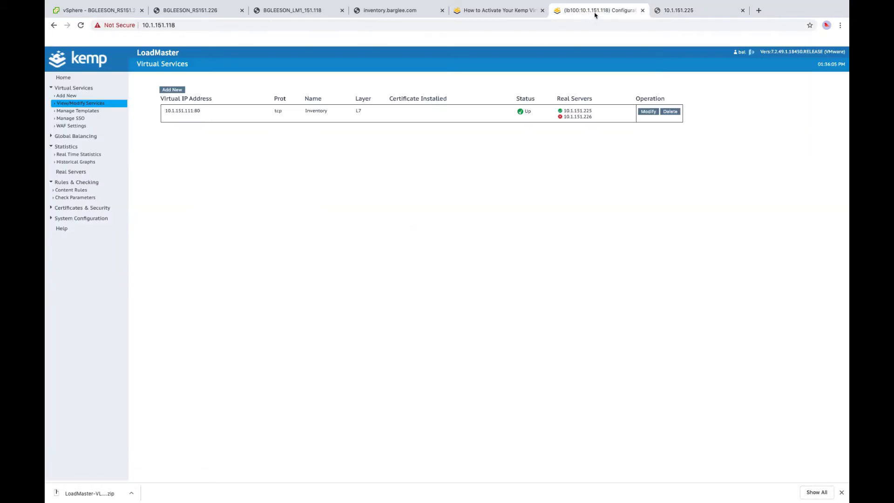
{"action": "left_click", "coordinate": [97, 104]}
{"action": "left_click", "coordinate": [400, 11]}
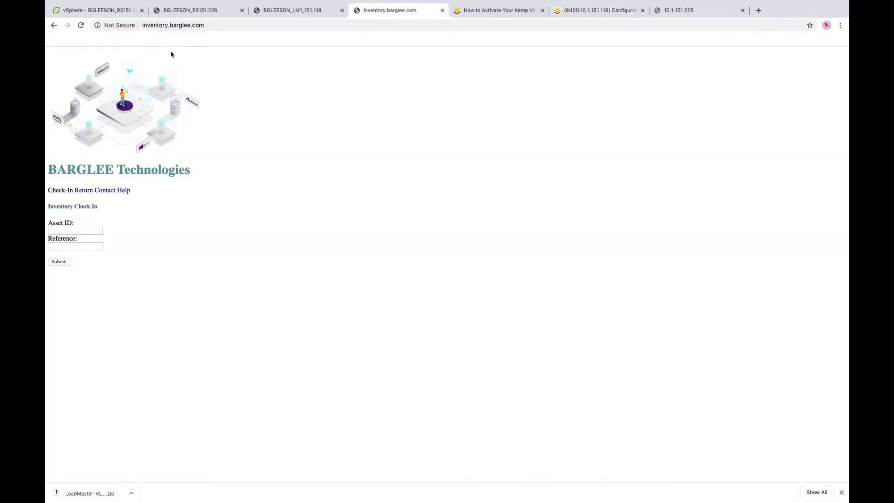
{"action": "left_click", "coordinate": [82, 25]}
{"action": "key", "text": "super+6"}
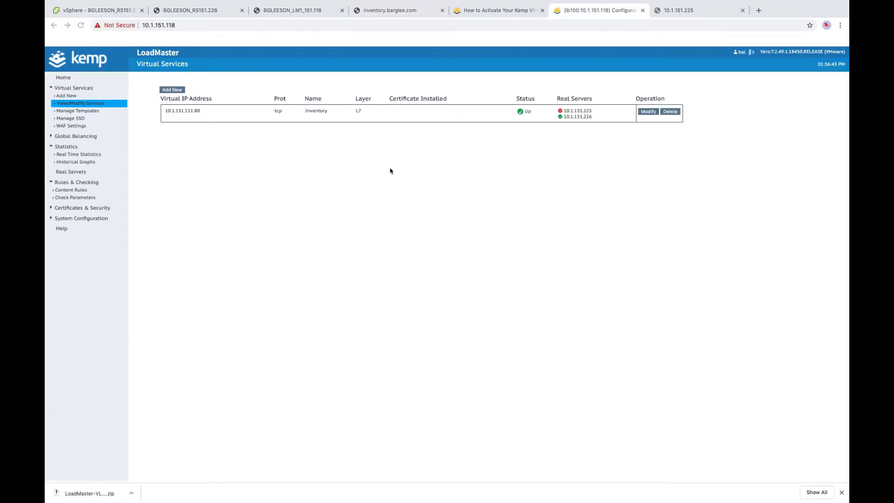
- Check Virtual Services real-time statistics for 10.1.151.226, then view 10.1.151.225's page
{"action": "left_click", "coordinate": [92, 154]}
{"action": "left_click", "coordinate": [238, 91]}
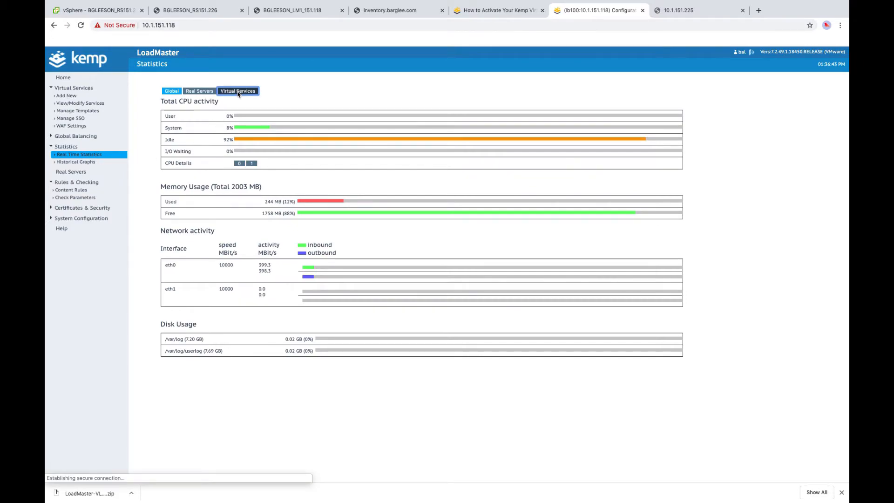
{"action": "triple_click", "coordinate": [582, 126]}
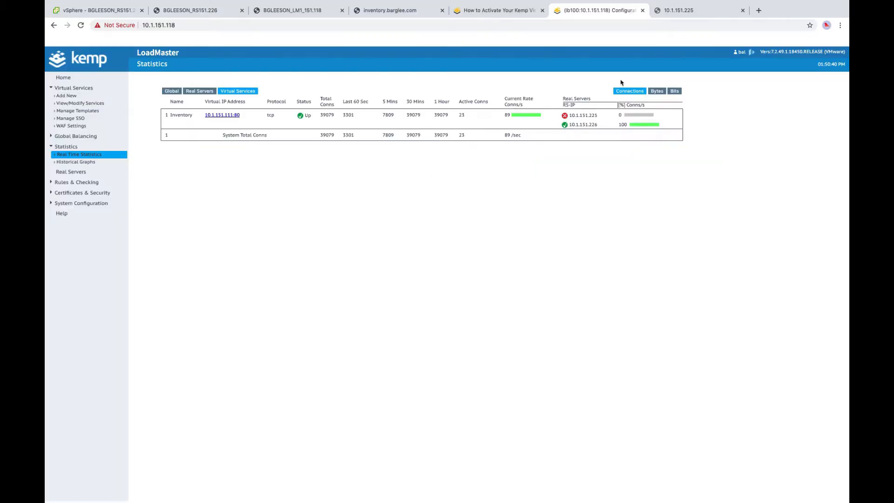
{"action": "left_click", "coordinate": [680, 10]}
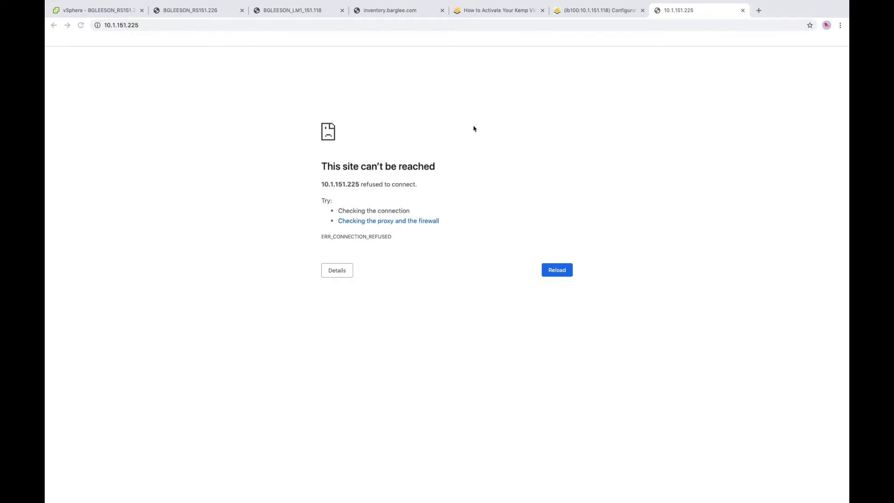
- Reload 10.1.151.225, then check View/Modify Services and Virtual Services real-time statistics
{"action": "left_click", "coordinate": [81, 25]}
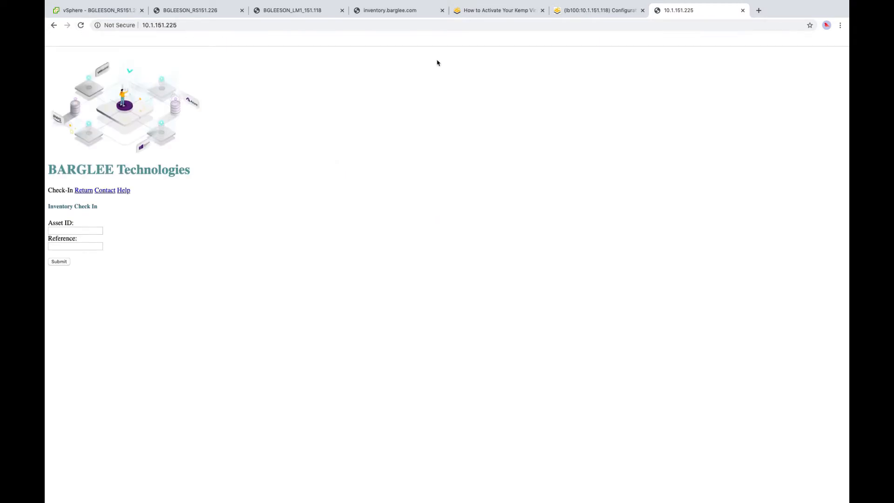
{"action": "left_click", "coordinate": [604, 11]}
{"action": "left_click", "coordinate": [100, 104]}
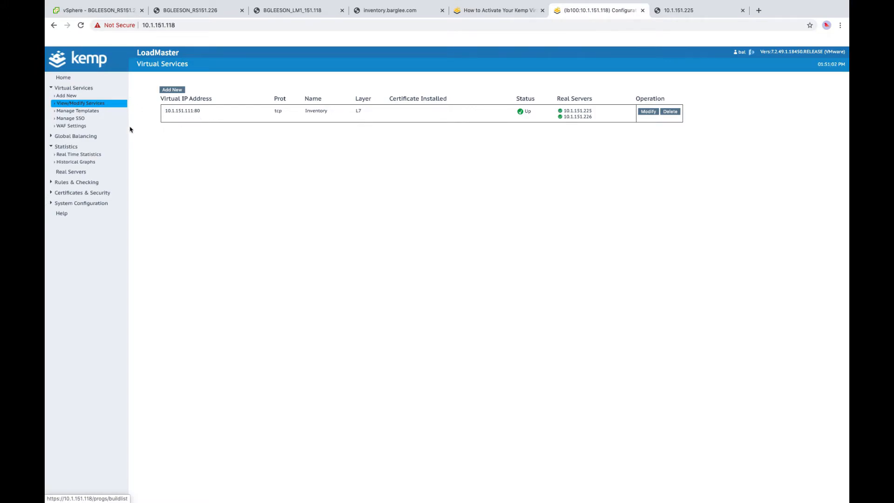
{"action": "left_click", "coordinate": [89, 155]}
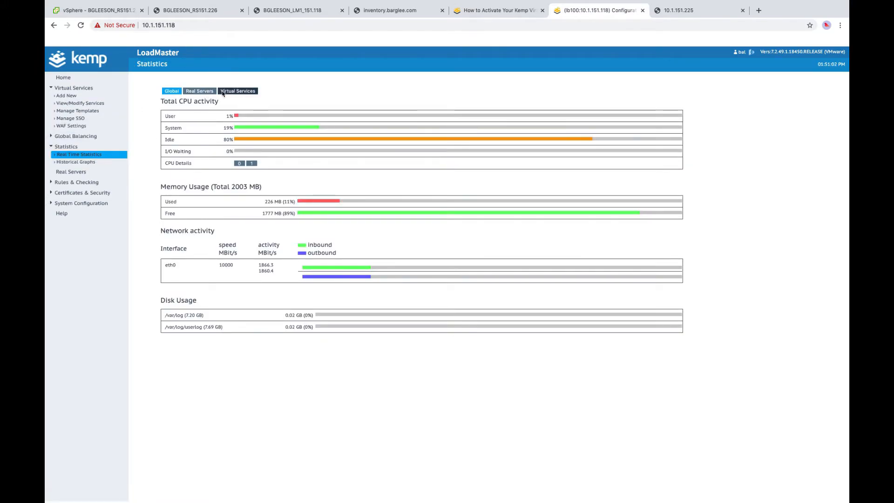
{"action": "left_click", "coordinate": [246, 92]}
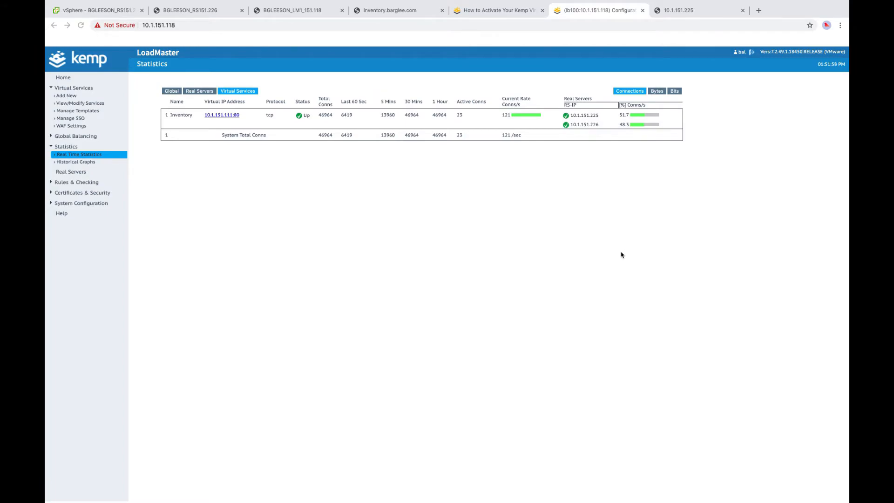
- Open vision.kemptechnologies.com in a new tab and sign in with the Kemp ID email and password
{"action": "left_click", "coordinate": [759, 11]}
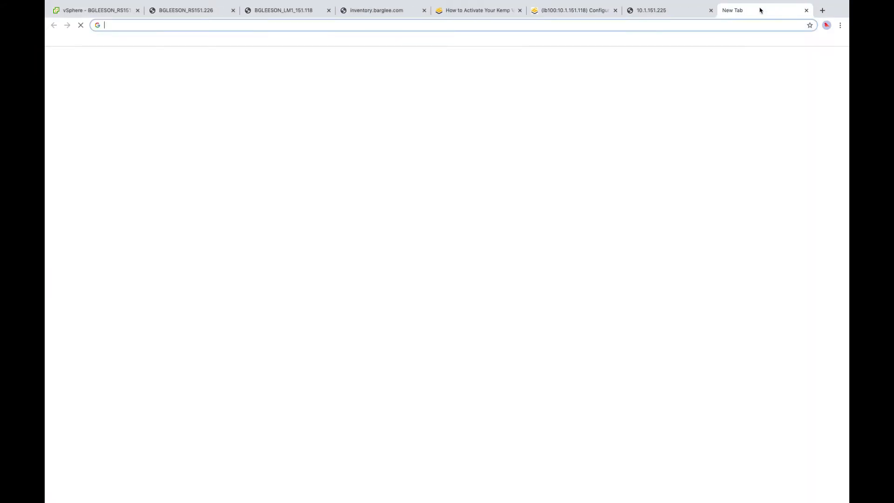
{"action": "type", "text": "vision"}
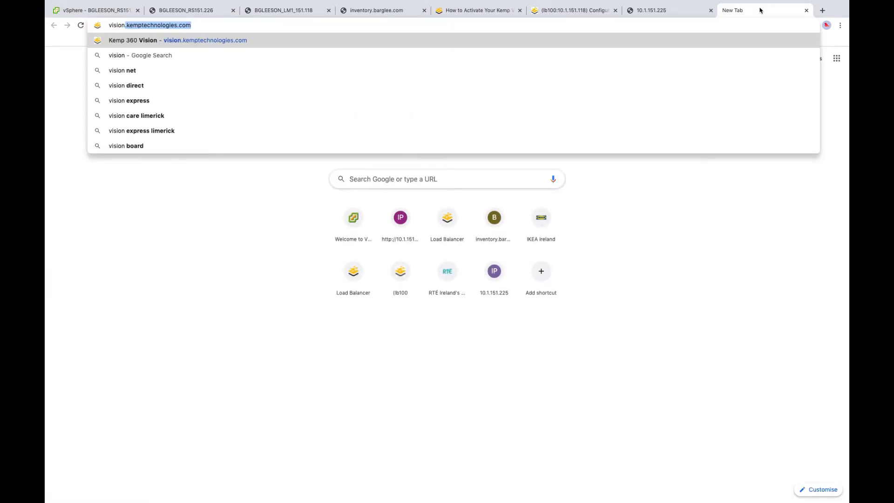
{"action": "key", "text": "Return"}
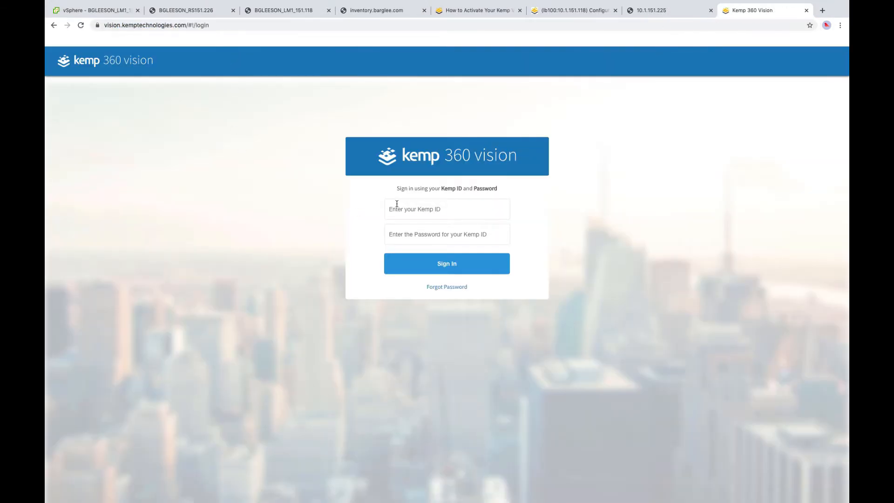
{"action": "left_click", "coordinate": [394, 206]}
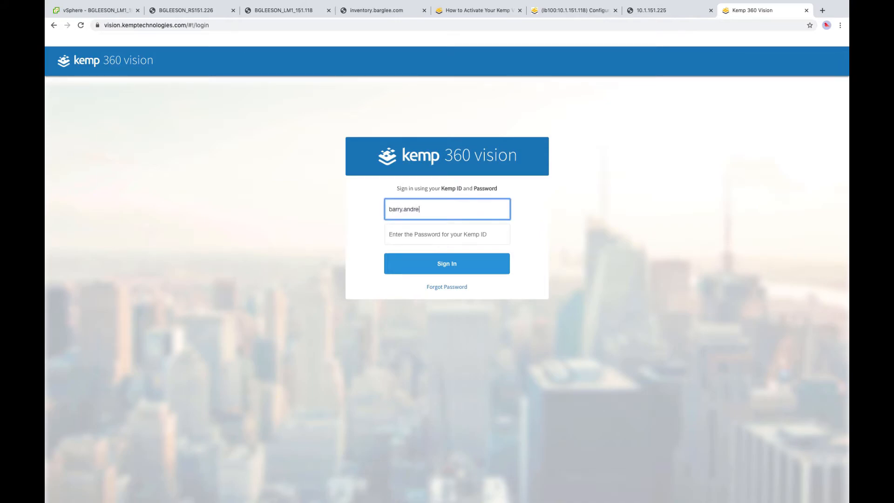
{"action": "key", "text": "Tab"}
{"action": "type", "text": "•••••••••"}
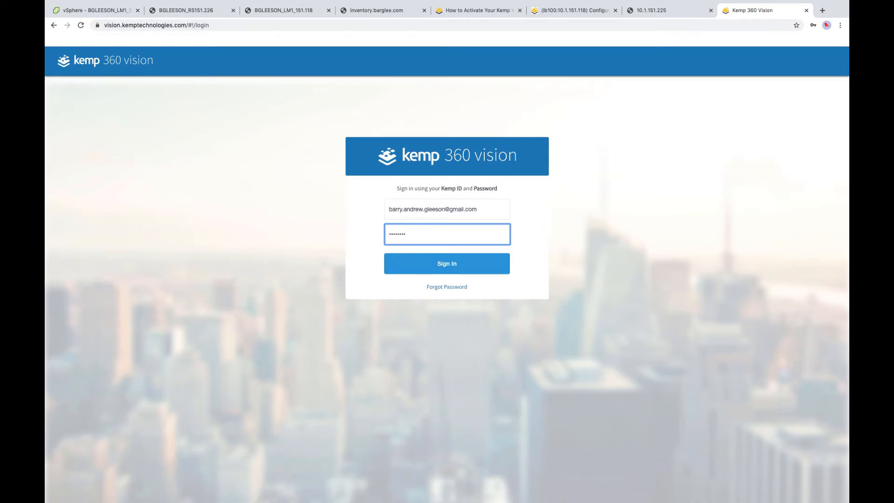
{"action": "left_click", "coordinate": [433, 264]}
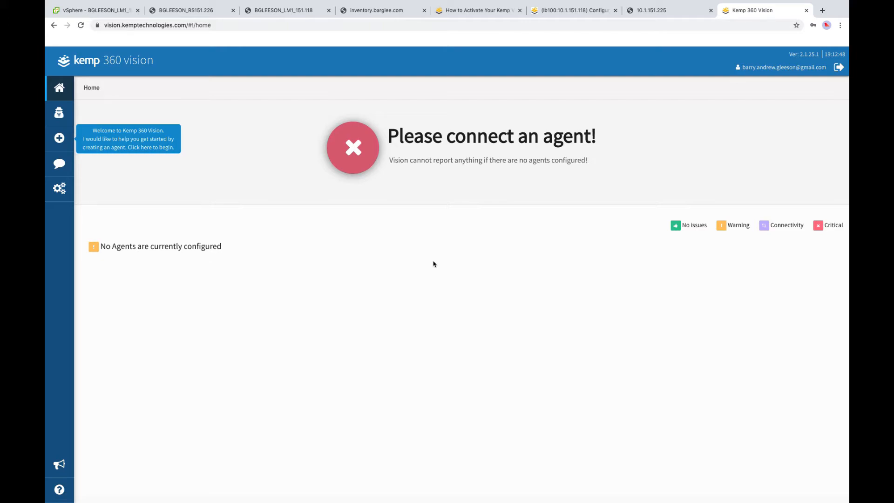
- Add a new agent named LIM_DC using a static address instead of DHCP
{"action": "left_click", "coordinate": [59, 138]}
{"action": "left_click", "coordinate": [384, 177]}
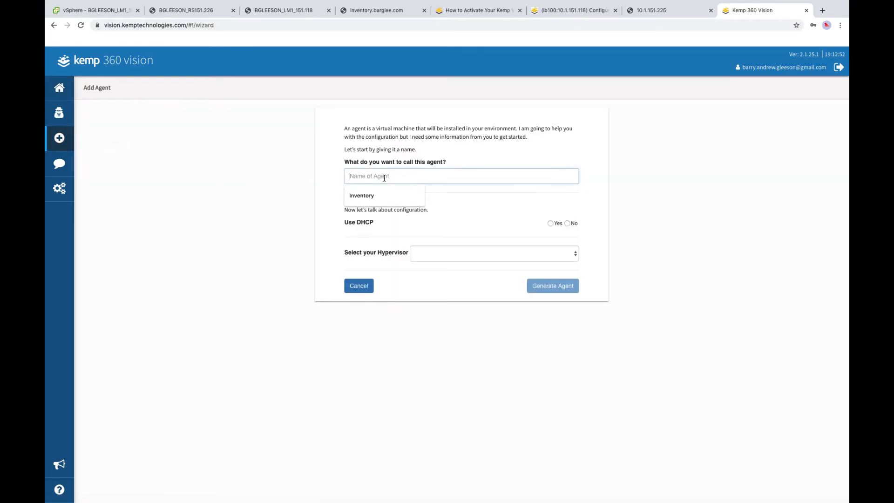
{"action": "type", "text": "LIM_DC"}
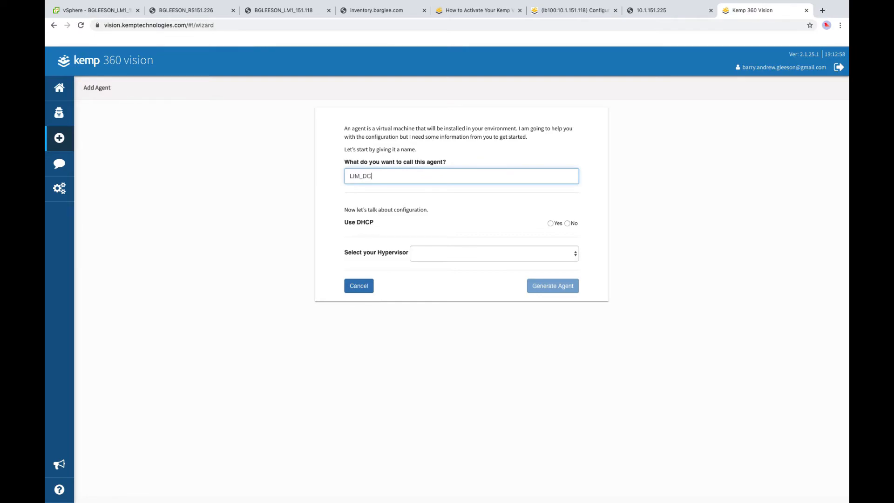
{"action": "left_click", "coordinate": [568, 224]}
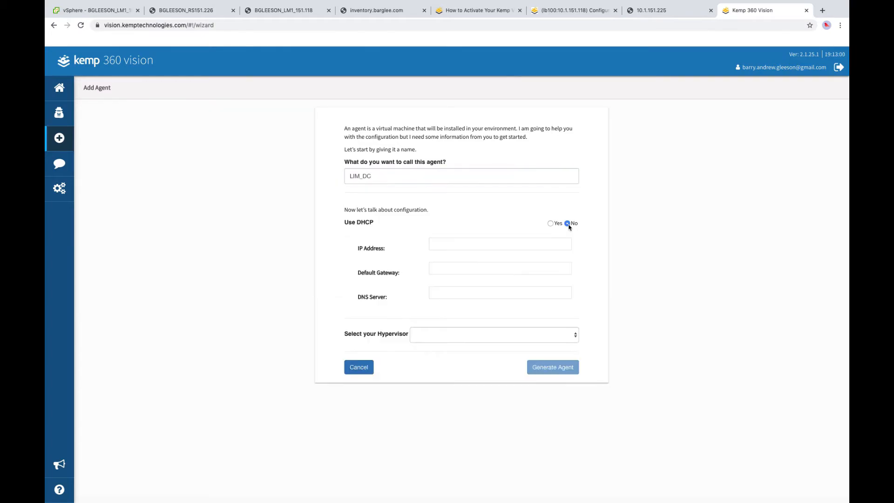
- Set IP 10.1.151.101/24, gateway 10.1.151.2, DNS 8.8.8.8 and the VMware vSphere hypervisor
{"action": "left_click", "coordinate": [440, 242]}
{"action": "type", "text": "10.1.15"}
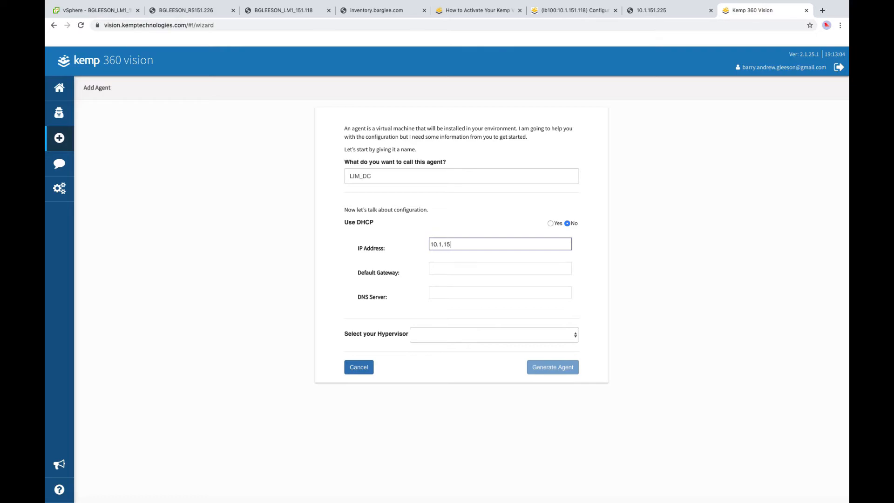
{"action": "type", "text": "1.101/24"}
{"action": "key", "text": "Tab"}
{"action": "type", "text": "10"}
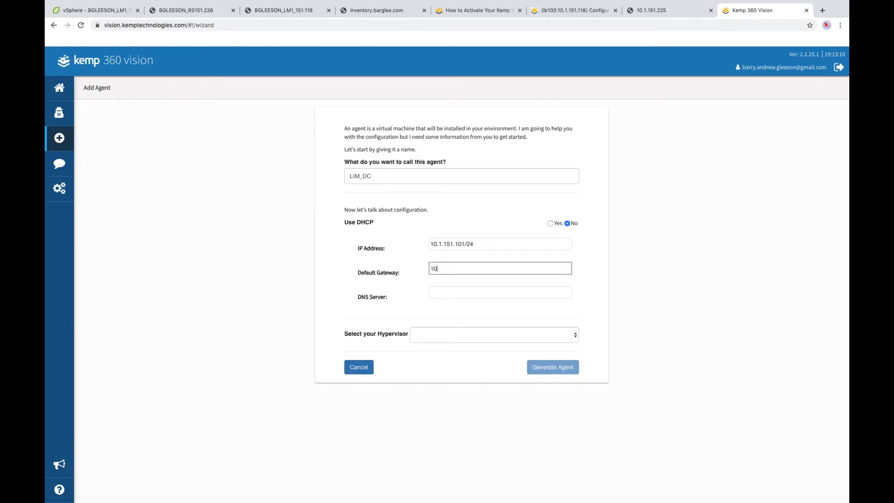
{"action": "type", "text": ".1.151.2"}
{"action": "key", "text": "Tab"}
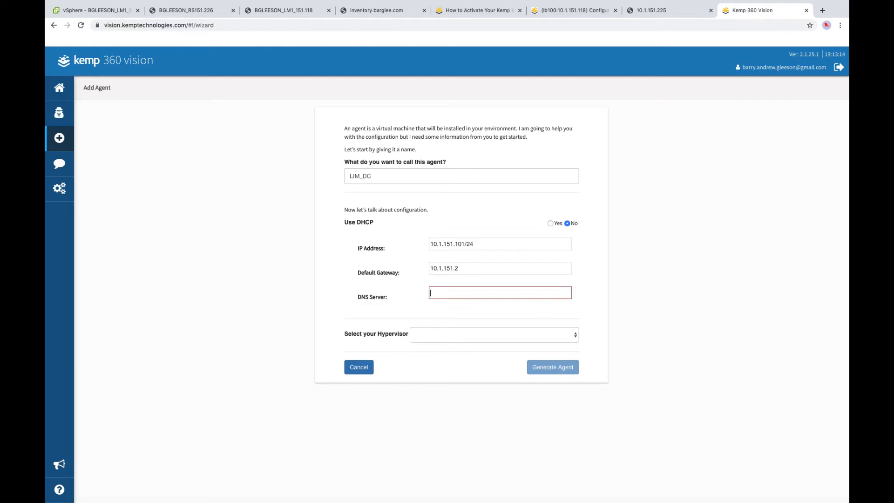
{"action": "type", "text": "8.8.8.8"}
{"action": "left_click", "coordinate": [465, 334]}
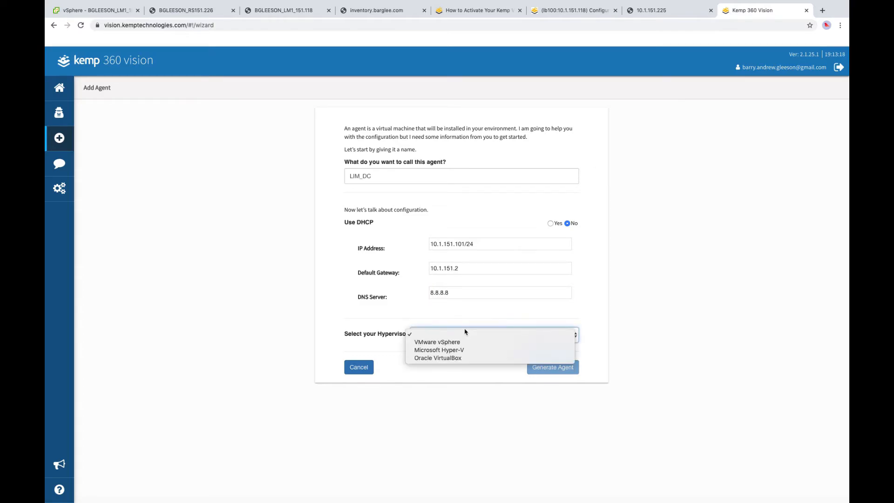
{"action": "left_click", "coordinate": [461, 342]}
- Generate the LIM_DC agent, download VisionAgent.zip and show it in Finder
{"action": "left_click", "coordinate": [553, 367]}
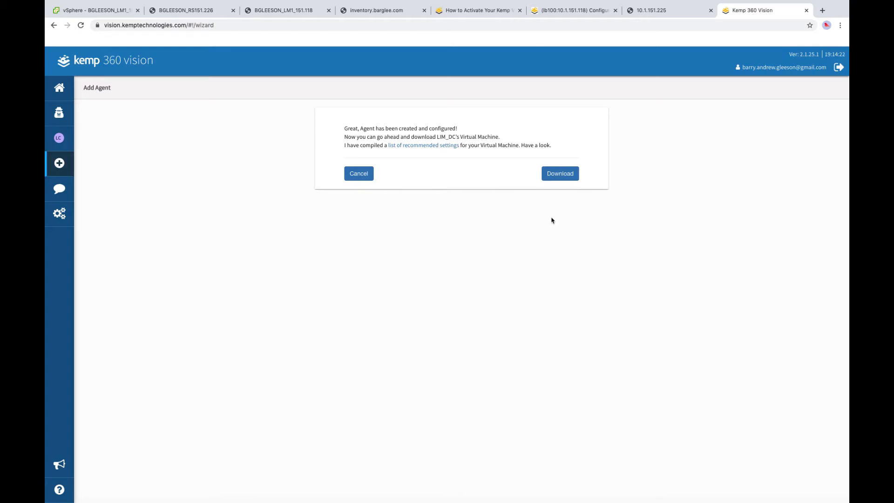
{"action": "left_click", "coordinate": [558, 178]}
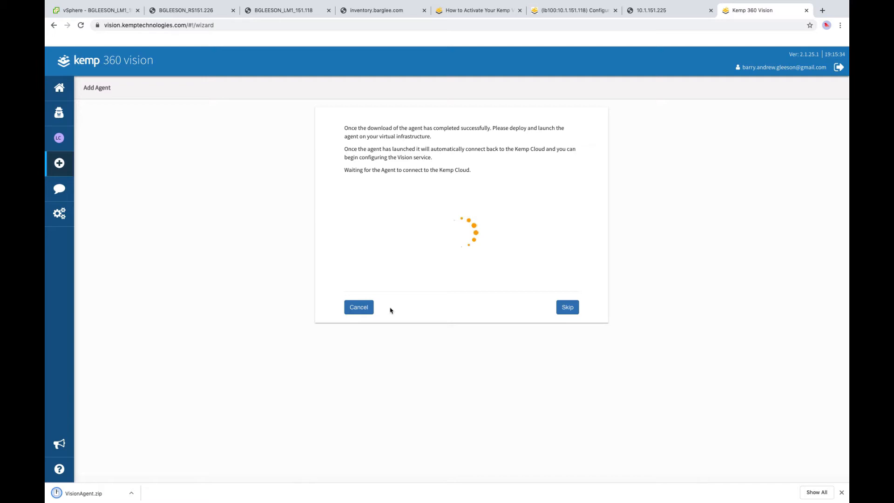
{"action": "left_click", "coordinate": [131, 493]}
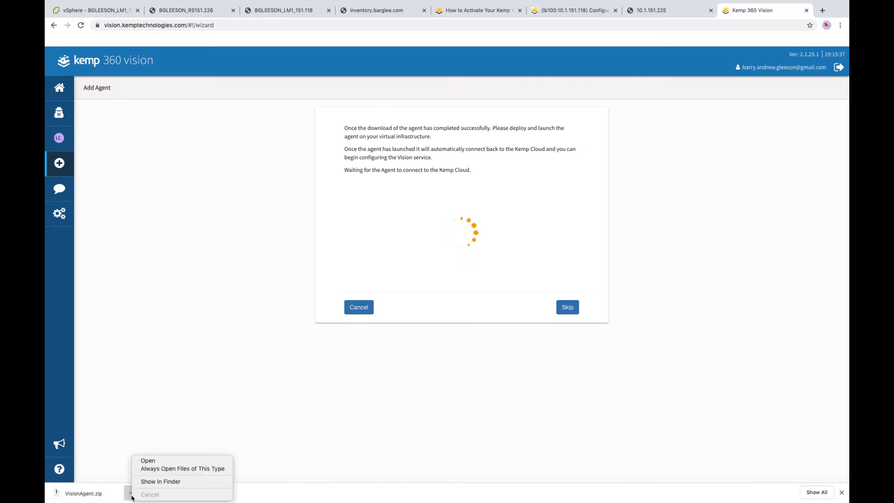
{"action": "left_click", "coordinate": [163, 481]}
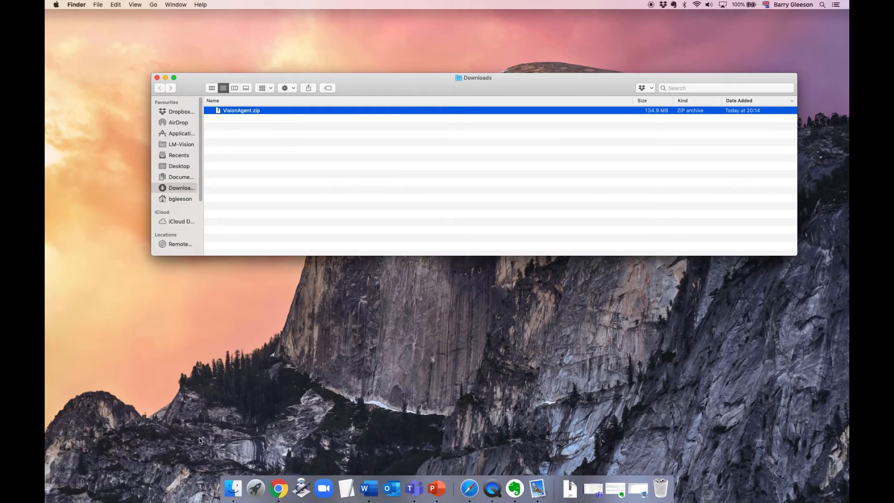
- Extract VisionAgent.zip with Archive Utility, open the VisionAgent folder, and return to vSphere Client
{"action": "right_click", "coordinate": [256, 110]}
{"action": "mouse_move", "coordinate": [284, 124]}
{"action": "left_click", "coordinate": [370, 125]}
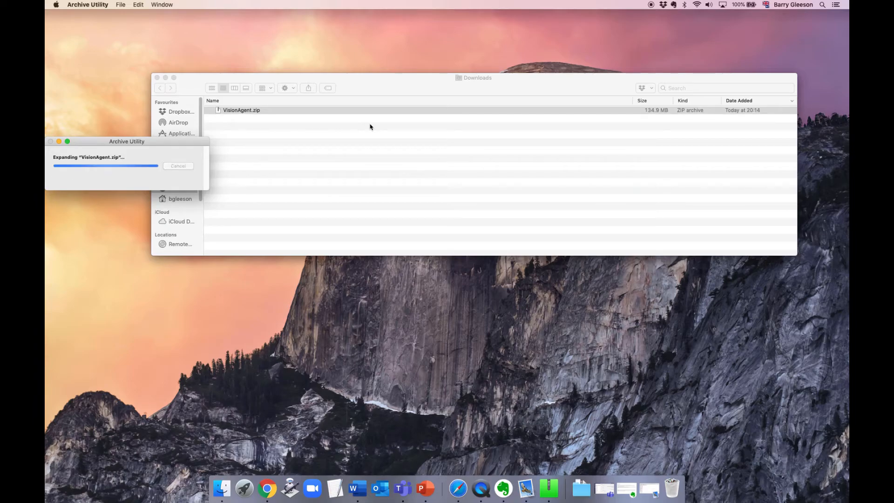
{"action": "double_click", "coordinate": [243, 112]}
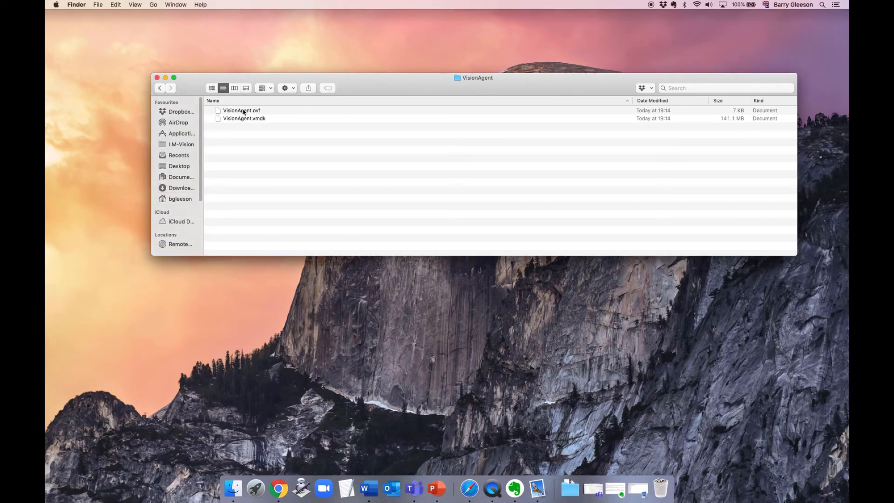
{"action": "left_click", "coordinate": [276, 487]}
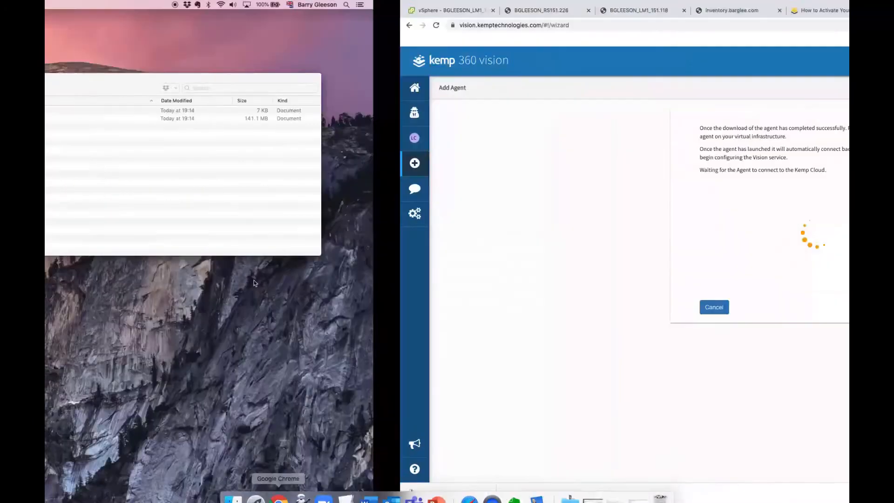
{"action": "left_click", "coordinate": [91, 14]}
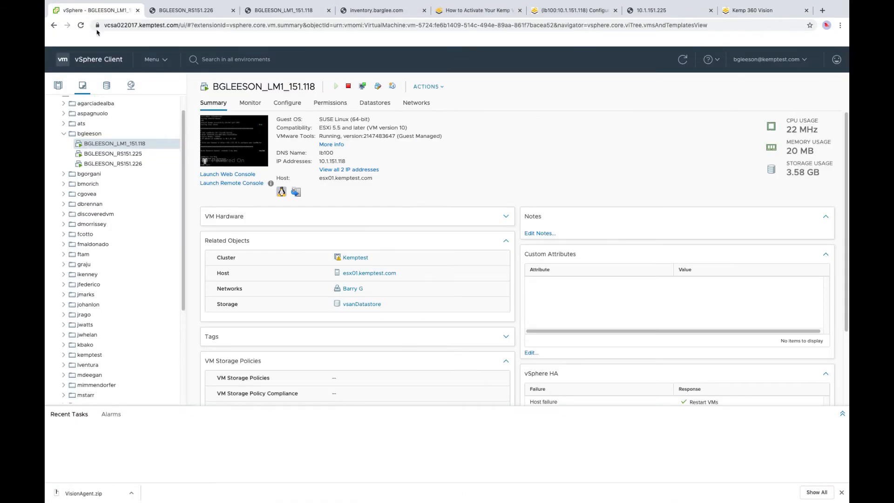
{"action": "right_click", "coordinate": [98, 135]}
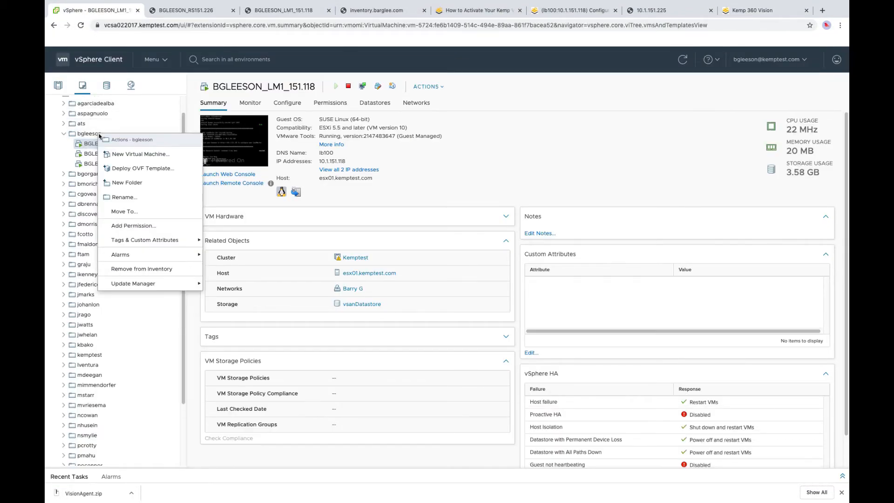
{"action": "left_click", "coordinate": [133, 172]}
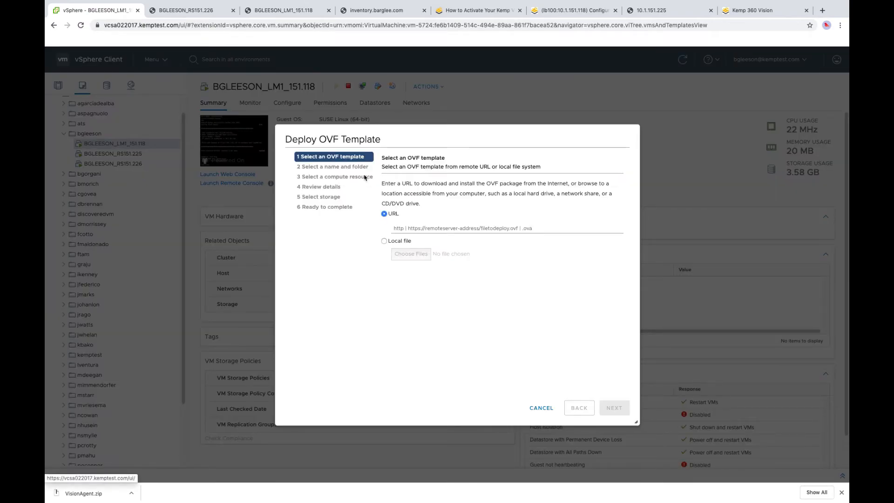
{"action": "left_click", "coordinate": [384, 241]}
{"action": "left_click", "coordinate": [414, 254]}
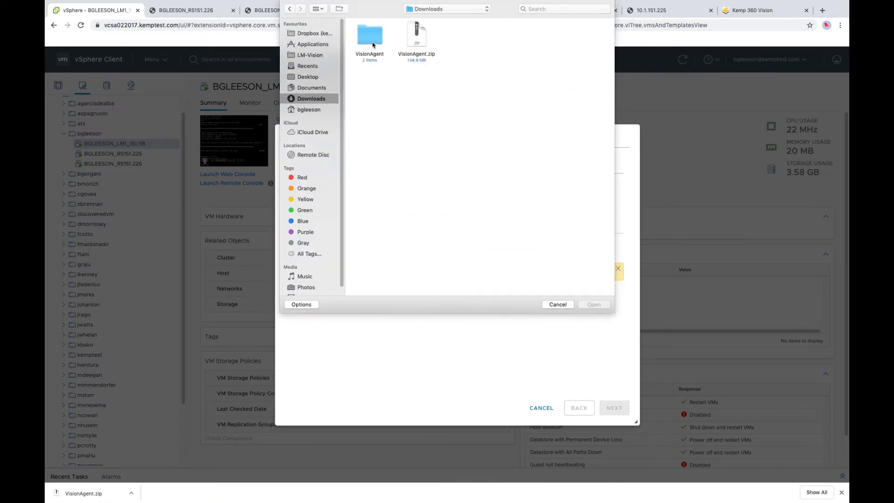
{"action": "double_click", "coordinate": [373, 46]}
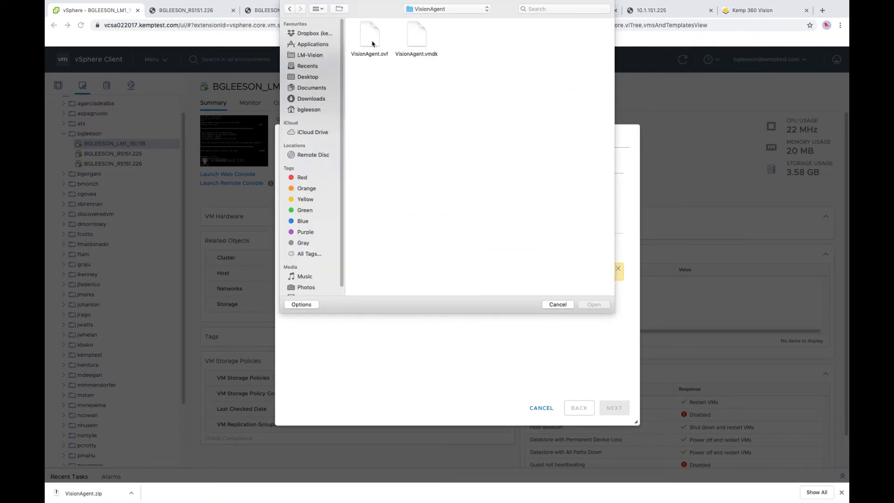
{"action": "left_click", "coordinate": [372, 44]}
{"action": "left_click", "coordinate": [424, 48], "text": "shift"}
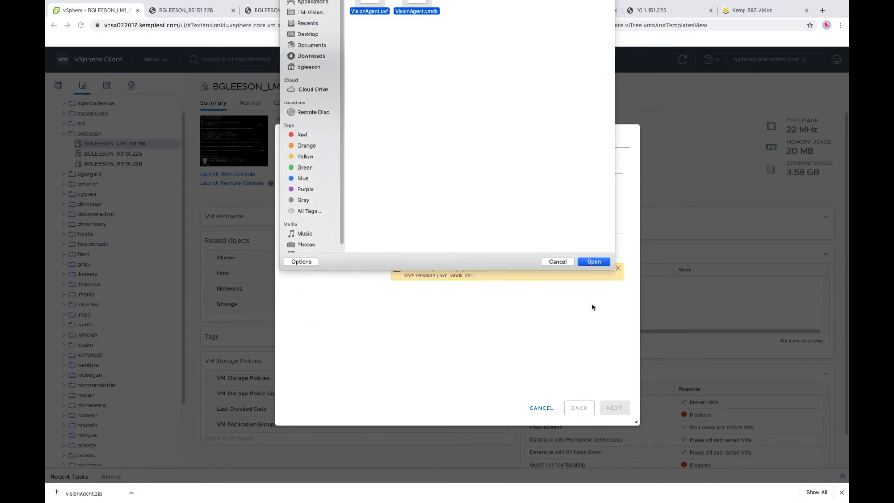
{"action": "key", "text": "Return"}
- Name the VM BGLEESON_VA_LIMDC_1, pick its destination network, and finish the deployment
{"action": "left_click", "coordinate": [614, 407]}
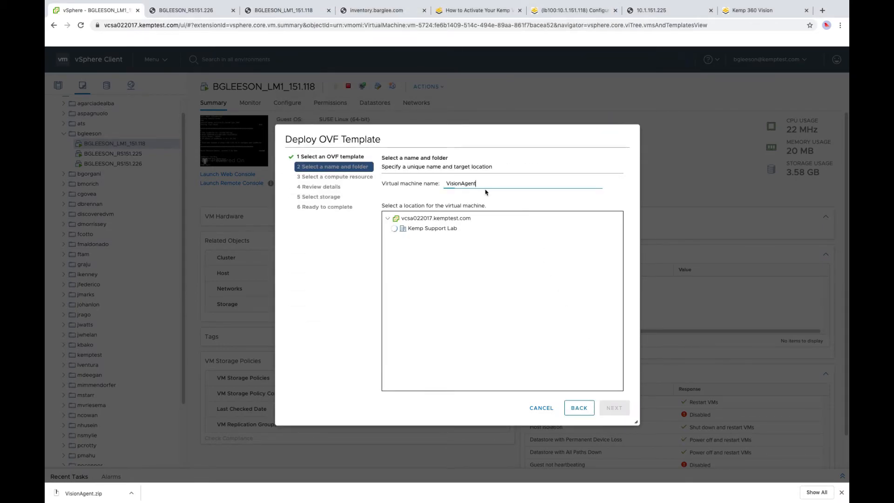
{"action": "double_click", "coordinate": [473, 184]}
{"action": "type", "text": "BGLEESON_VA_LIMDC"}
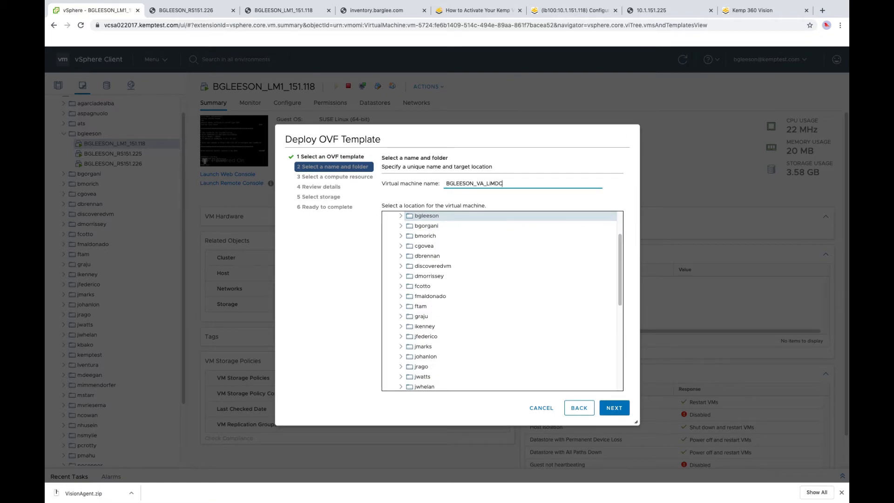
{"action": "type", "text": "_151_101"}
{"action": "left_click", "coordinate": [614, 407]}
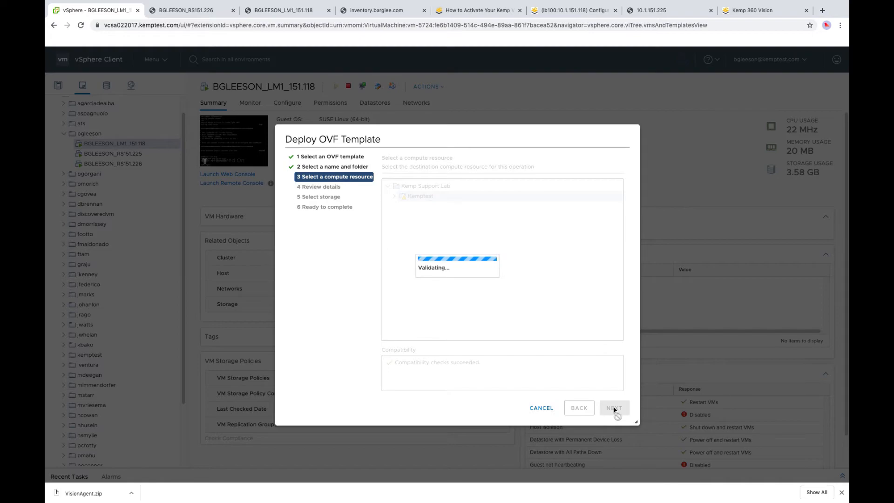
{"action": "left_click", "coordinate": [615, 408]}
{"action": "left_click", "coordinate": [615, 408]}
{"action": "left_click", "coordinate": [553, 201]}
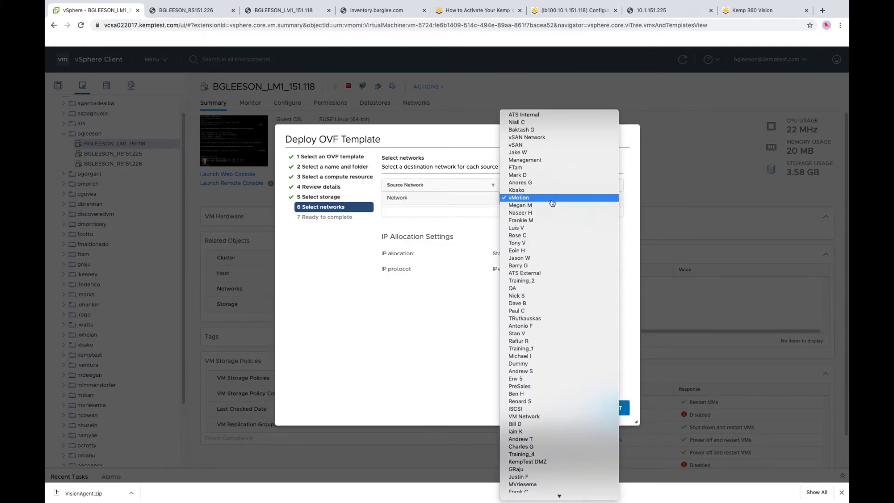
{"action": "left_click", "coordinate": [549, 265]}
{"action": "left_click", "coordinate": [614, 408]}
{"action": "left_click", "coordinate": [614, 407]}
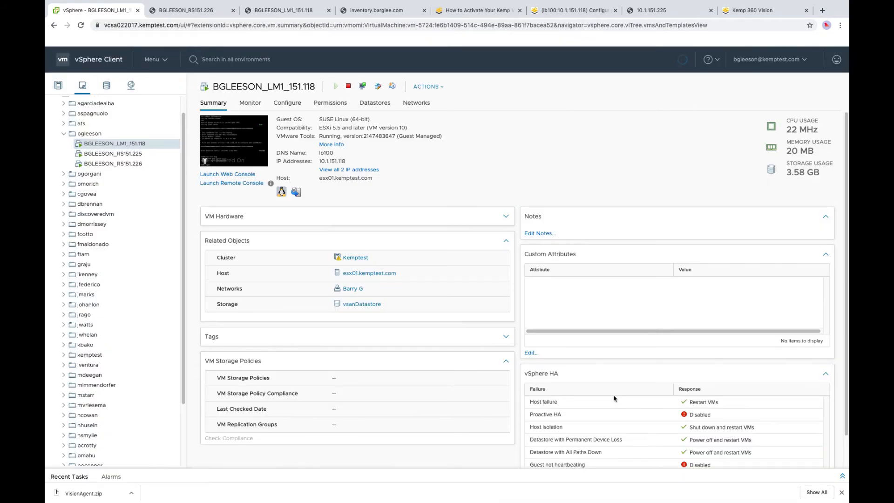
- Power on the new BGLEESON_VA_LIMDC agent VM and return to the Kemp 360 Vision add-agent page
{"action": "right_click", "coordinate": [149, 175]}
{"action": "mouse_move", "coordinate": [168, 175]}
{"action": "left_click", "coordinate": [283, 176]}
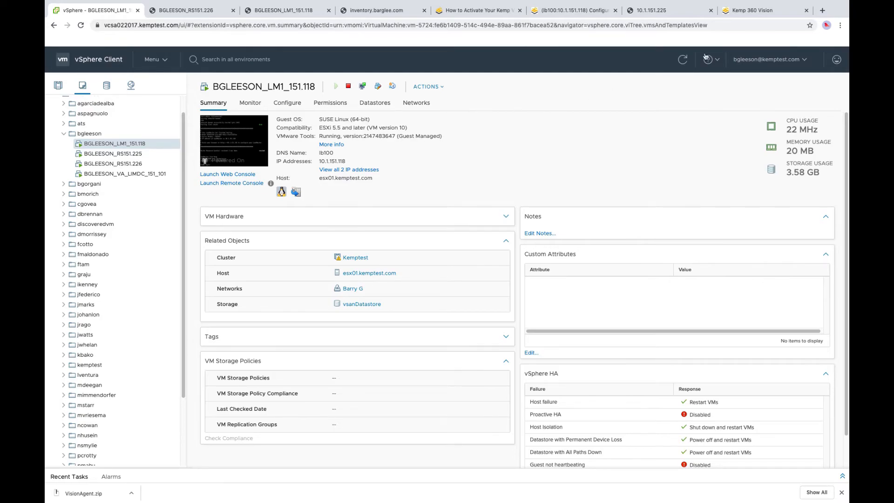
{"action": "left_click", "coordinate": [748, 11]}
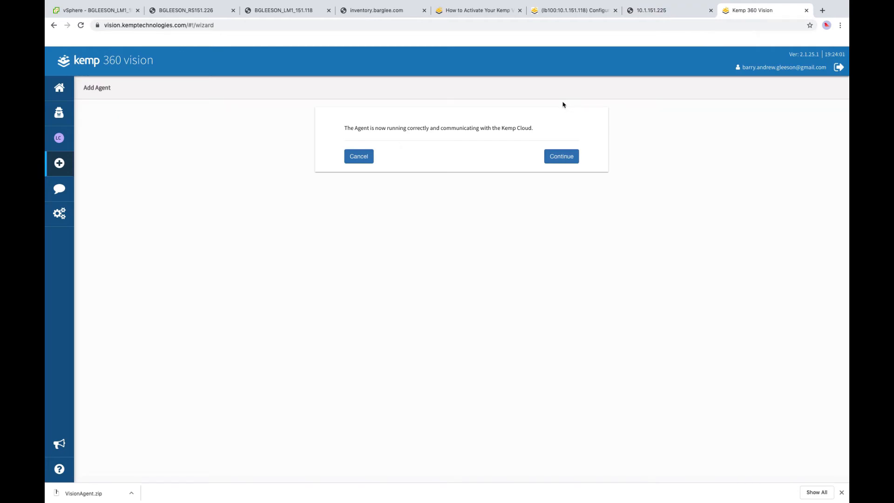
- Continue past the Add Agent page and choose Add new channel under Communication Channels
{"action": "left_click", "coordinate": [570, 158]}
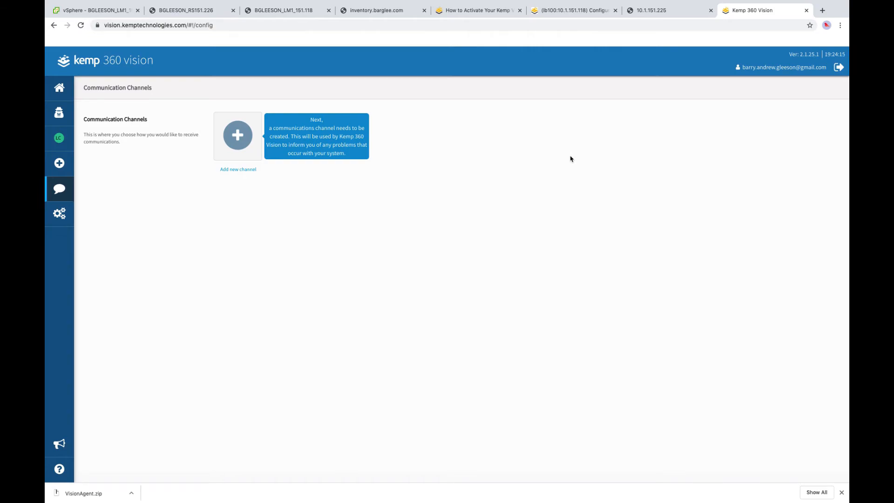
{"action": "left_click", "coordinate": [237, 138]}
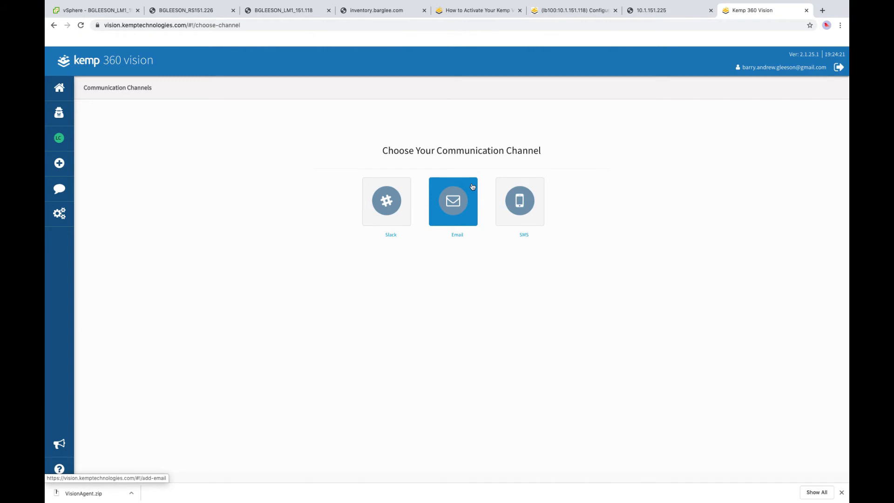
- Add an Email communication channel with the user's email address and a nickname
{"action": "left_click", "coordinate": [457, 207]}
{"action": "left_click", "coordinate": [442, 192]}
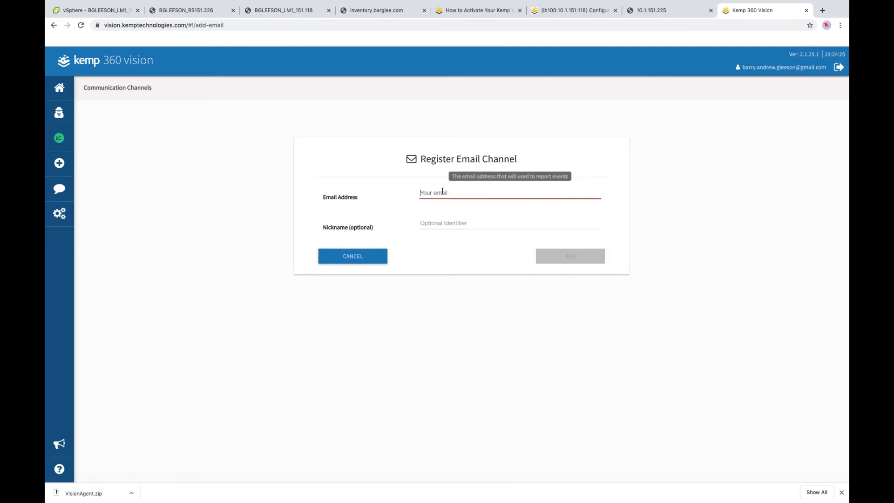
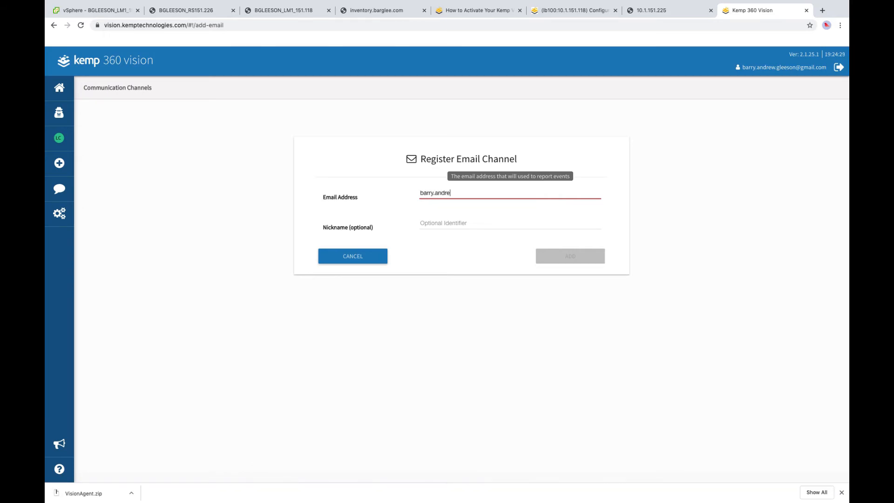
{"action": "key", "text": "Tab"}
{"action": "type", "text": "Barry Email"}
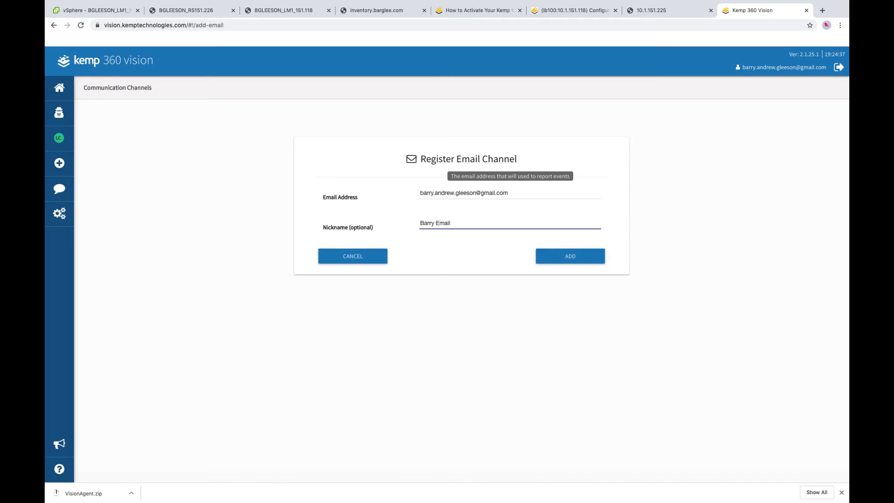
{"action": "left_click", "coordinate": [574, 258]}
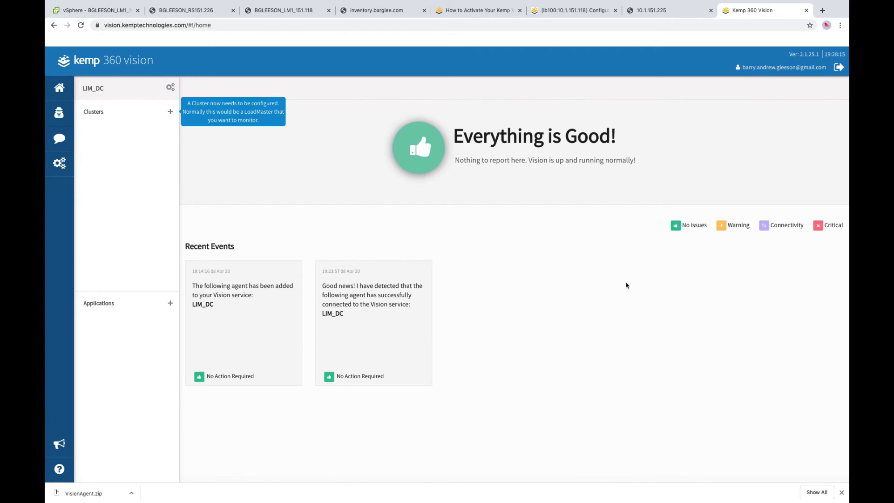
- Verify the email address through the link in the k360vision verification message
{"action": "left_click", "coordinate": [554, 491]}
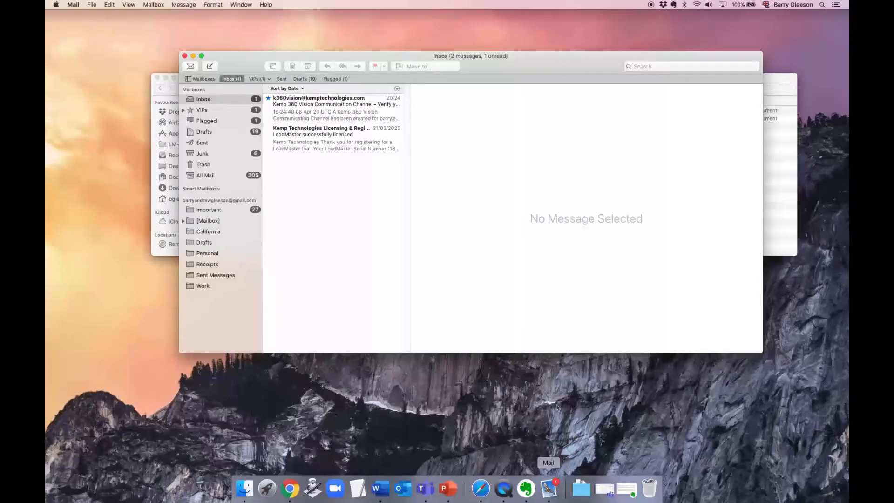
{"action": "left_click", "coordinate": [340, 114]}
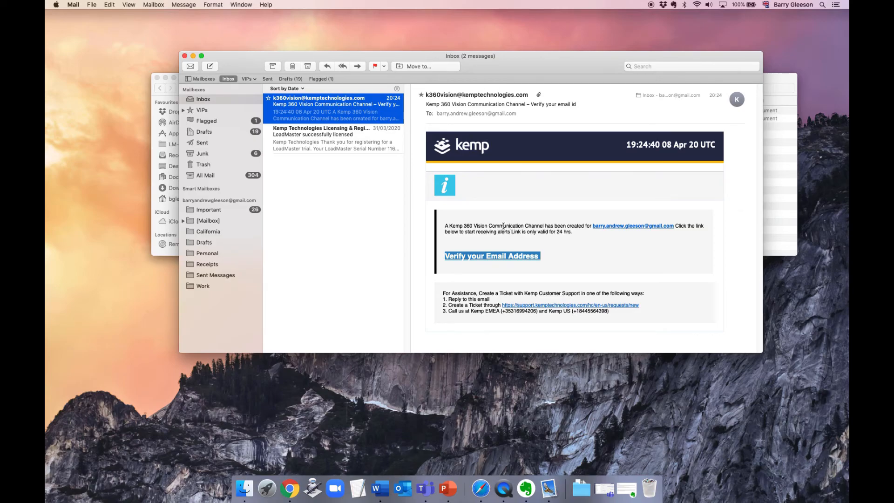
{"action": "left_click", "coordinate": [510, 256]}
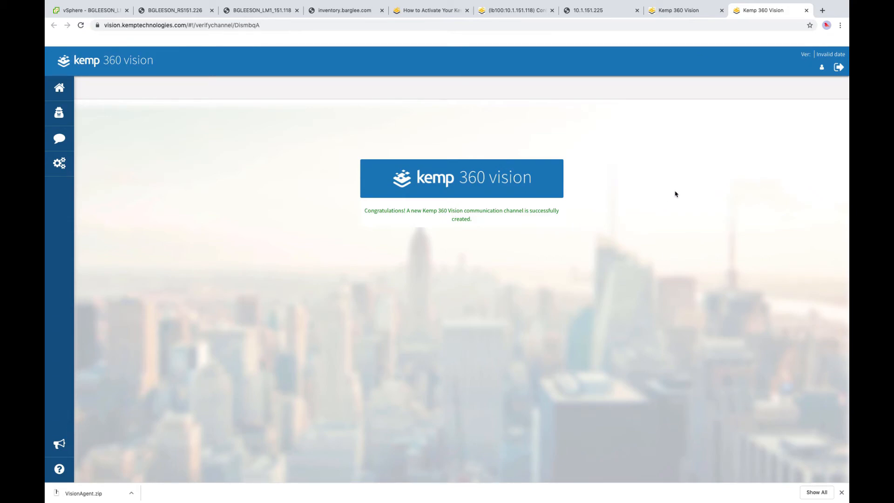
- Start a new cluster in Kemp 360 Vision and name it Production
{"action": "left_click", "coordinate": [689, 14]}
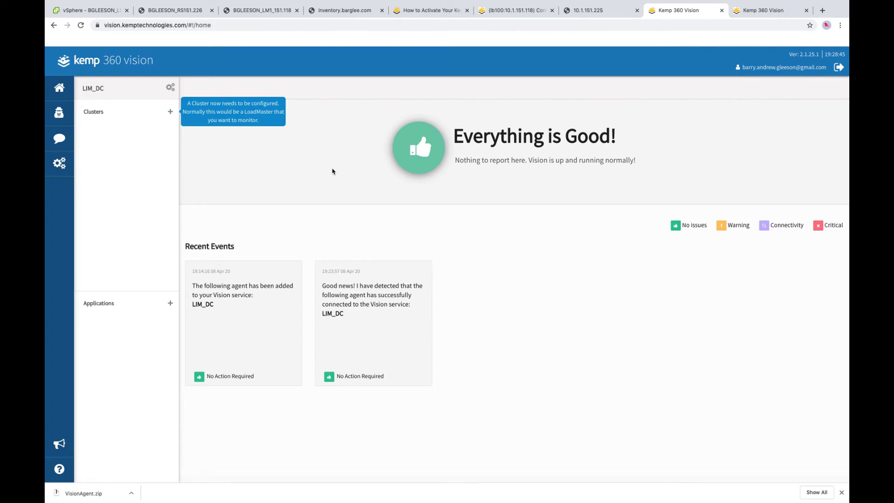
{"action": "left_click", "coordinate": [170, 112]}
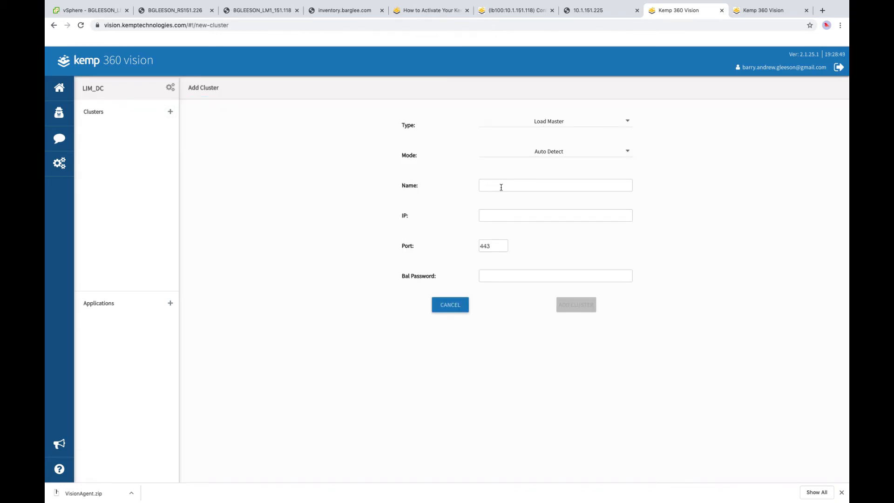
{"action": "left_click", "coordinate": [501, 186]}
{"action": "type", "text": "Produc"}
{"action": "key", "text": "BackSpace"}
{"action": "key", "text": "BackSpace"}
{"action": "key", "text": "BackSpace"}
{"action": "key", "text": "BackSpace"}
{"action": "type", "text": "Pro"}
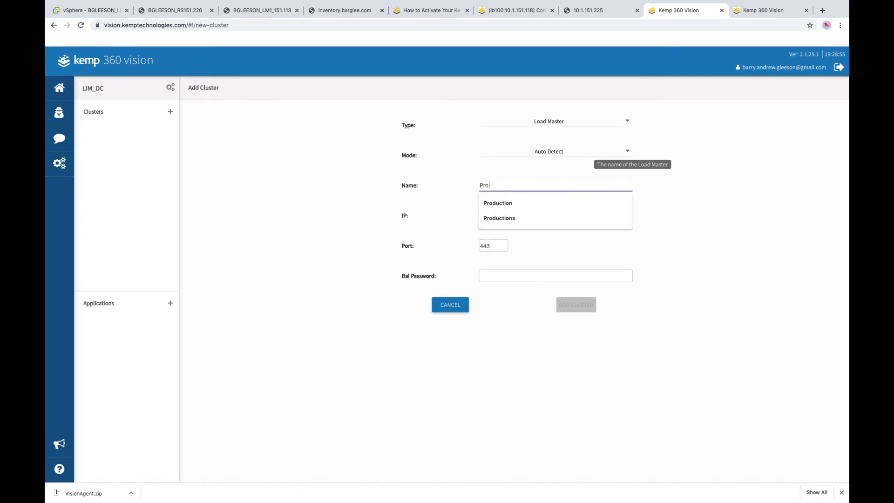
{"action": "type", "text": "duction"}
{"action": "left_click", "coordinate": [495, 203]}
- Enter LoadMaster IP 10.1.151.118 and the bal password in the Add Cluster form
{"action": "left_click", "coordinate": [494, 217]}
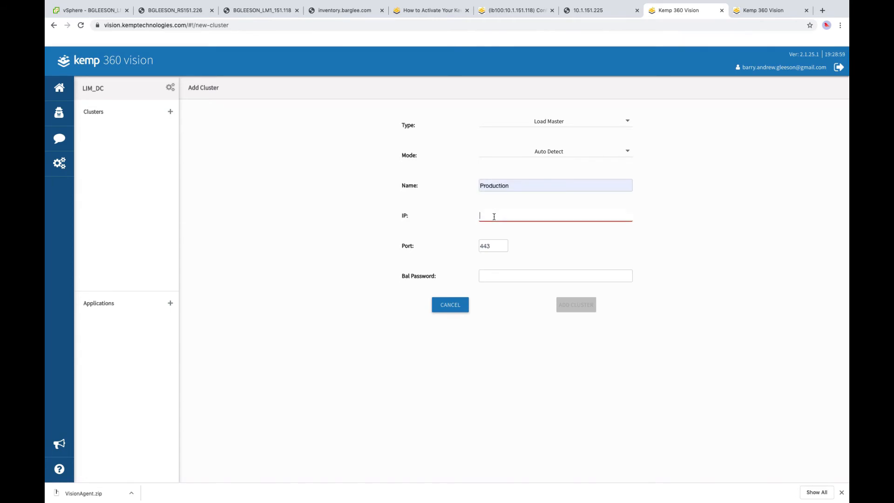
{"action": "type", "text": "10.1.151.118"}
{"action": "left_click", "coordinate": [514, 11]}
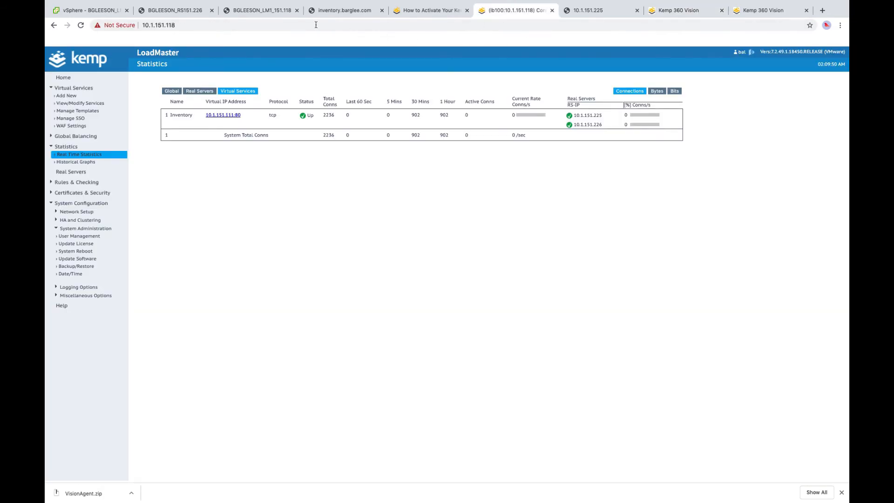
{"action": "left_click", "coordinate": [778, 11]}
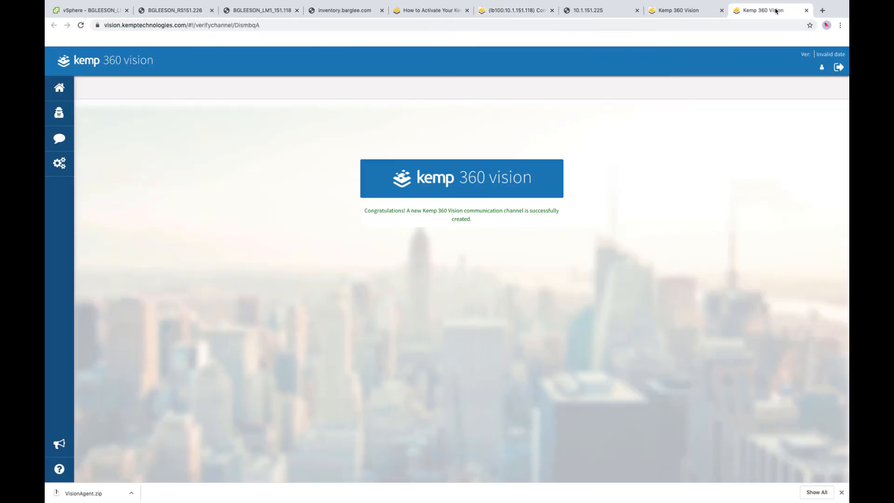
{"action": "left_click", "coordinate": [699, 13]}
{"action": "left_click", "coordinate": [498, 271]}
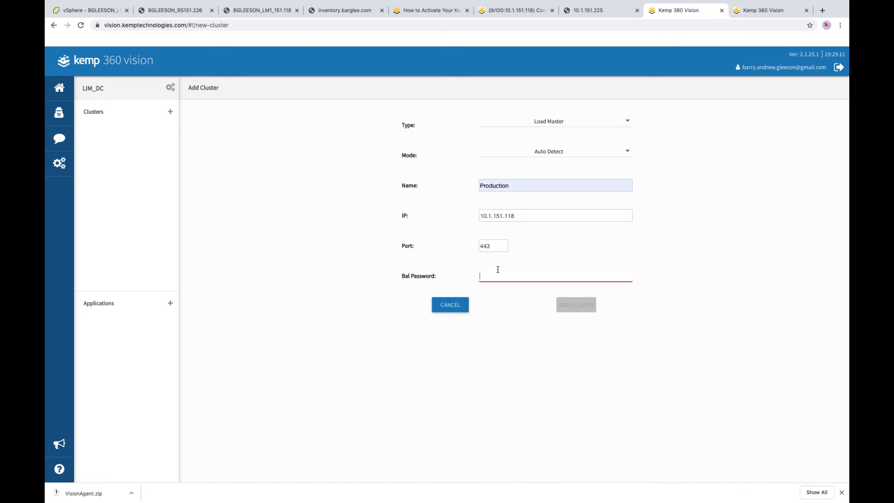
{"action": "type", "text": "••••••••"}
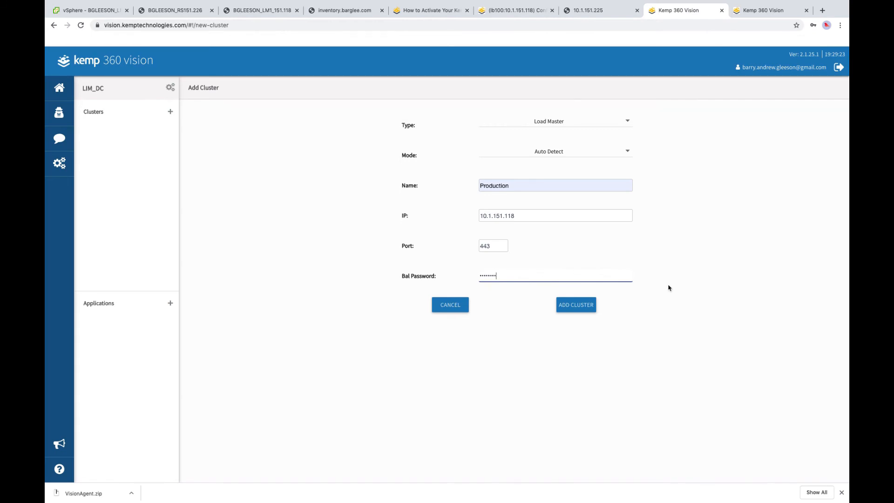
- Add the Production cluster and reload the site served by 10.1.151.225
{"action": "left_click", "coordinate": [579, 306]}
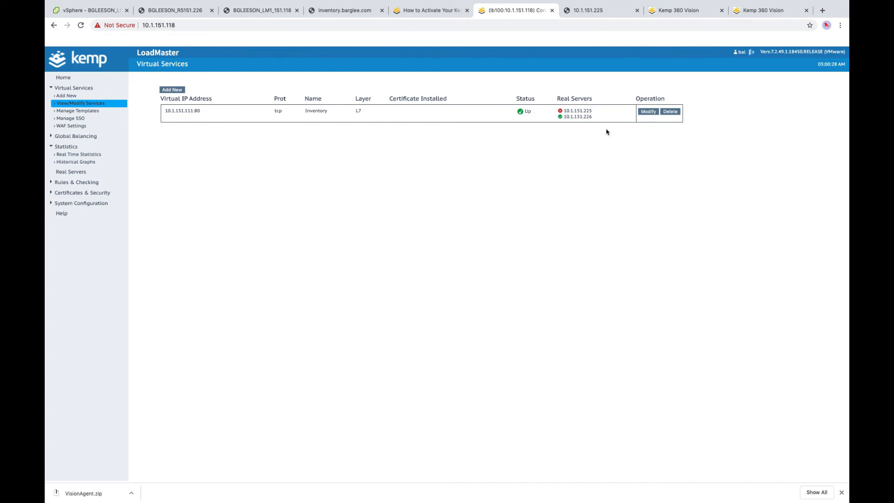
{"action": "left_click", "coordinate": [590, 12]}
{"action": "left_click", "coordinate": [80, 25]}
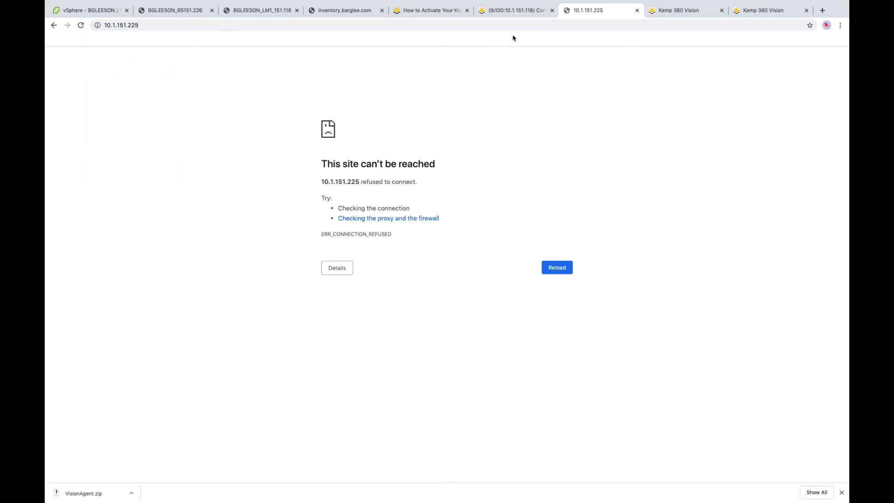
- Show LoadMaster Real Time Statistics for virtual services
{"action": "left_click", "coordinate": [512, 11]}
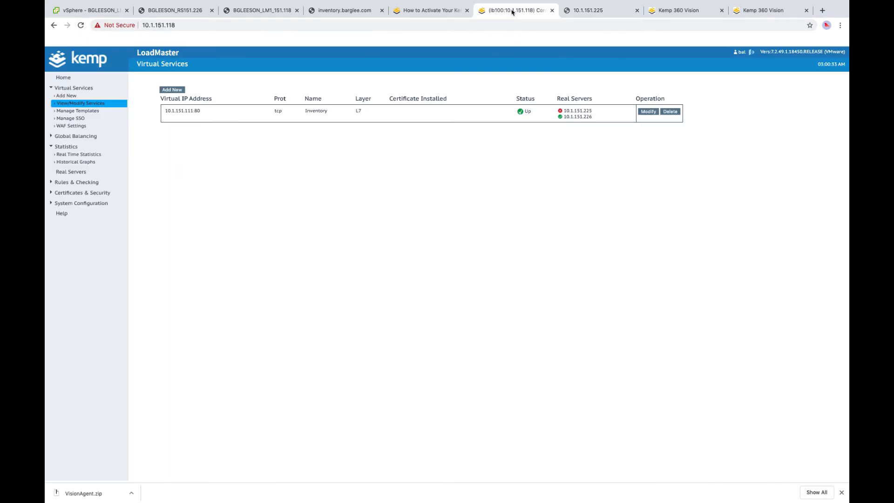
{"action": "left_click", "coordinate": [85, 156]}
{"action": "left_click", "coordinate": [238, 91]}
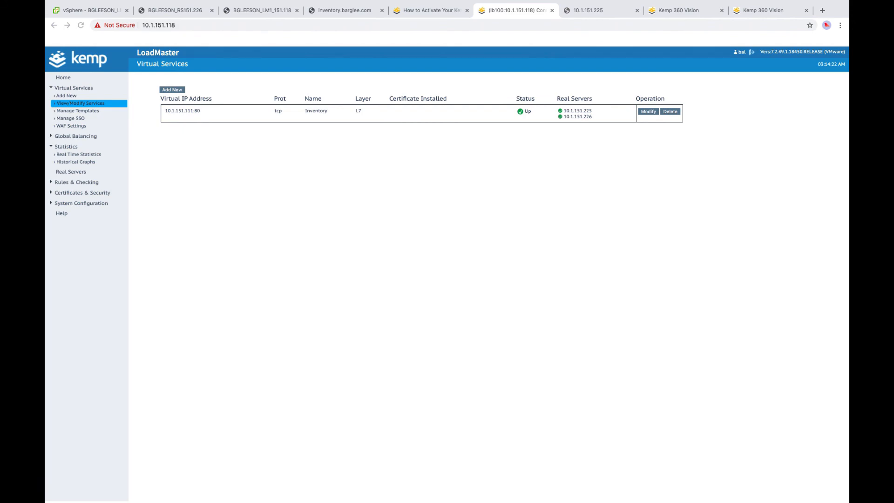
- Open the 'Everything Good' alert email about real server 10.1.151.225 recovering
{"action": "left_click", "coordinate": [572, 225]}
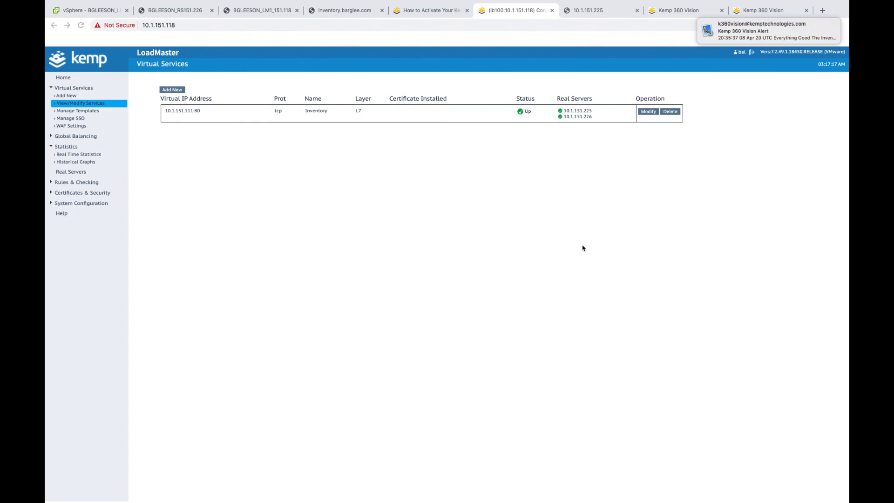
{"action": "left_click", "coordinate": [736, 39]}
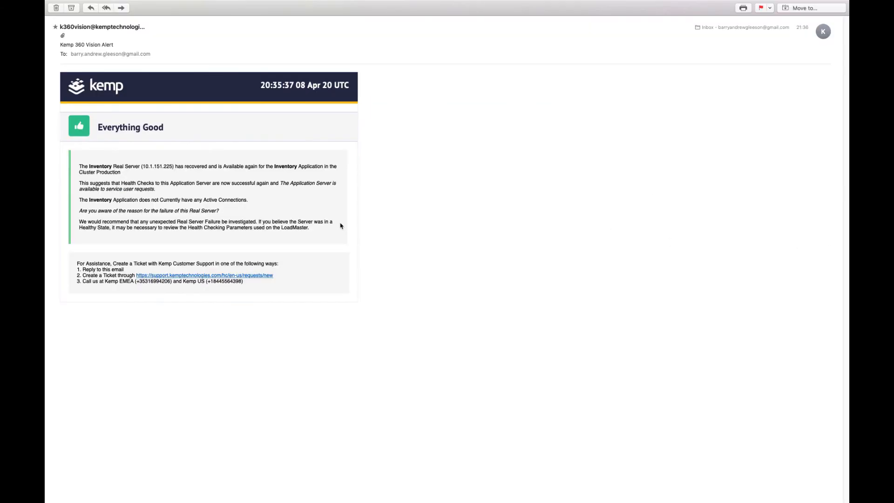